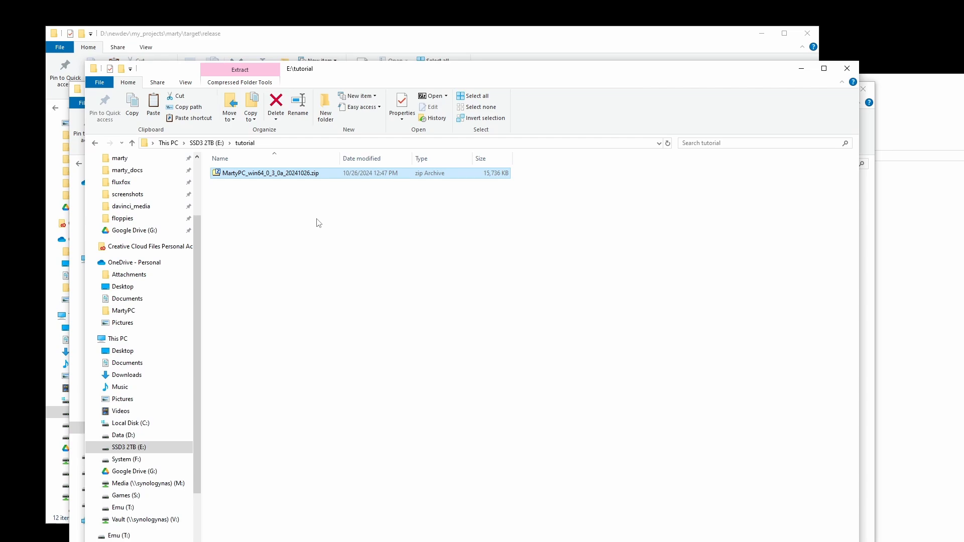
Bring up the marty project window and locate martypc.exe in its target\release folder.
click(300, 47)
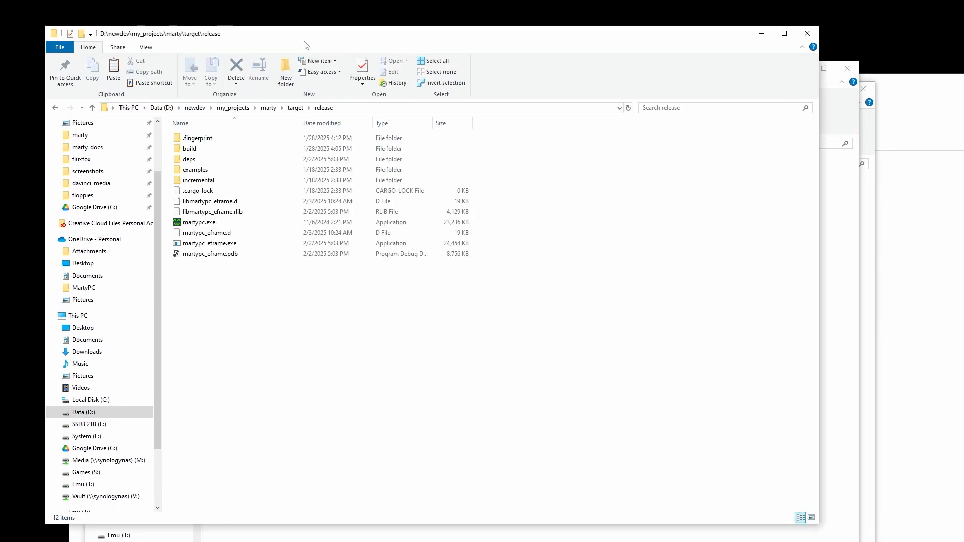
drag(304, 52, 306, 65)
click(270, 120)
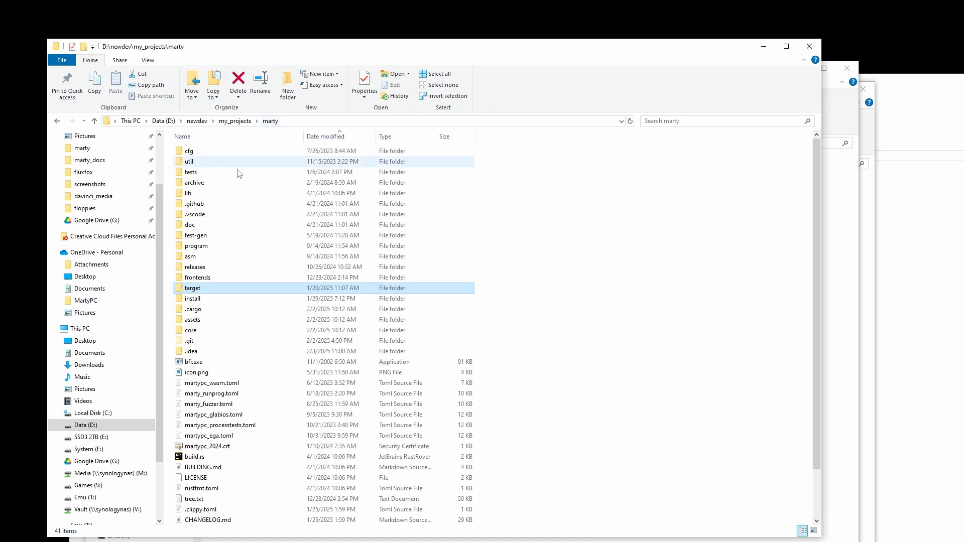
double_click(193, 289)
double_click(191, 162)
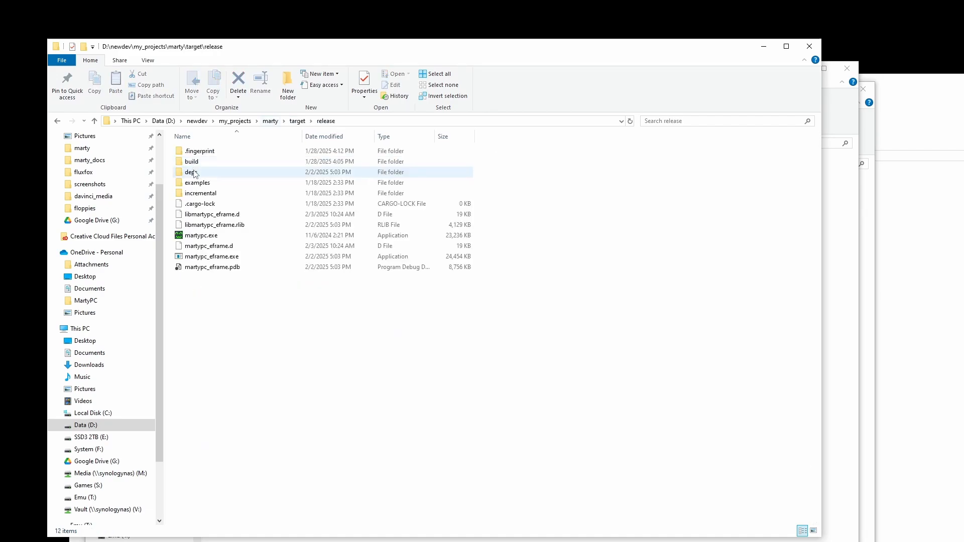
click(206, 236)
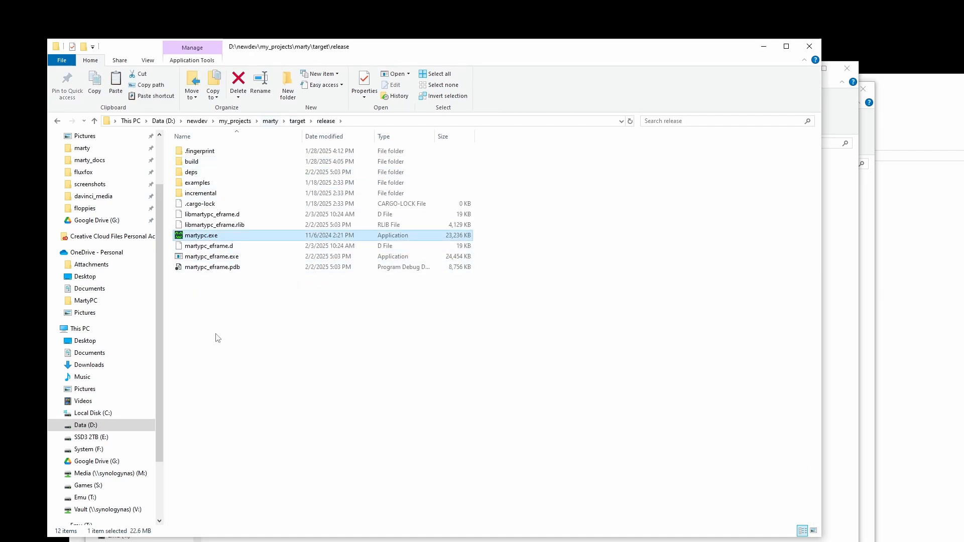
right_click(204, 233)
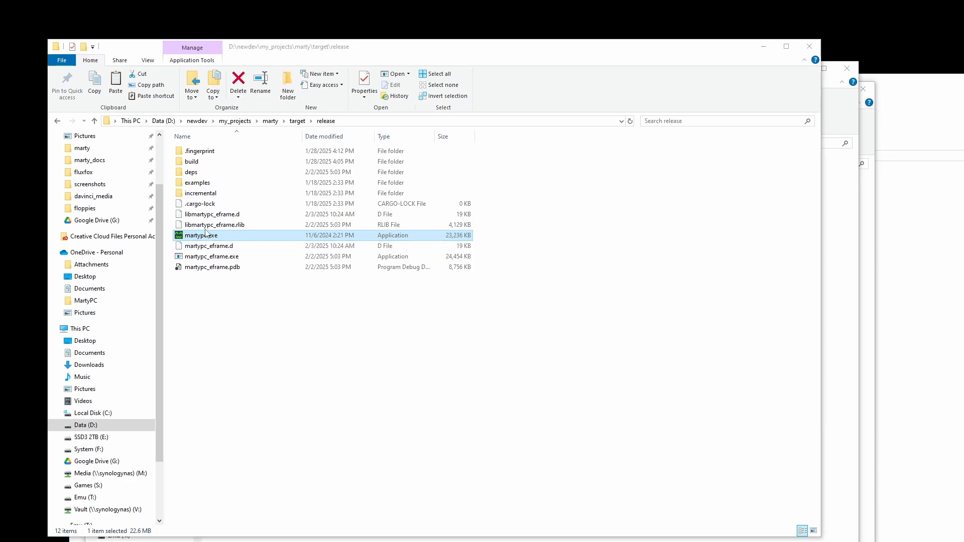
click(236, 246)
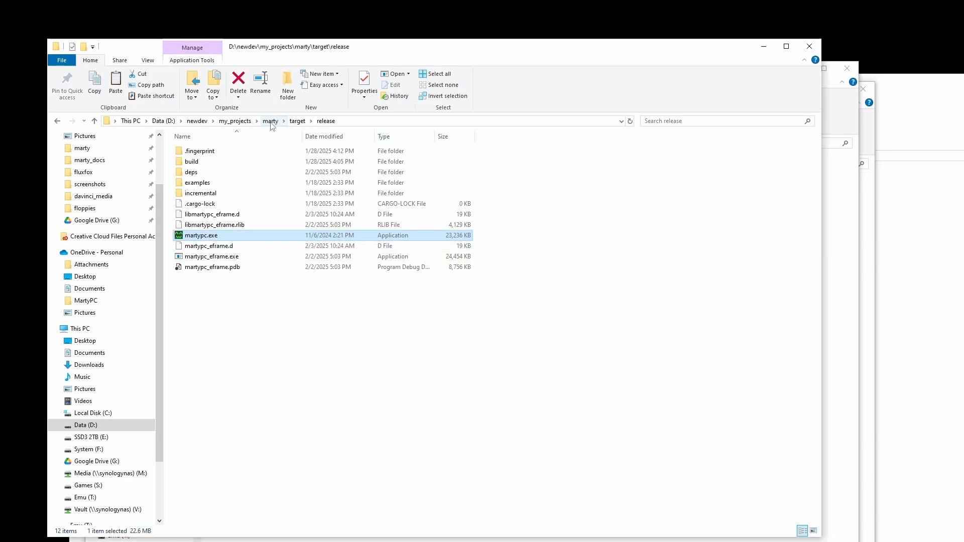
Inspect martypc.exe in the marty project's install folder, and close that folder window.
click(270, 121)
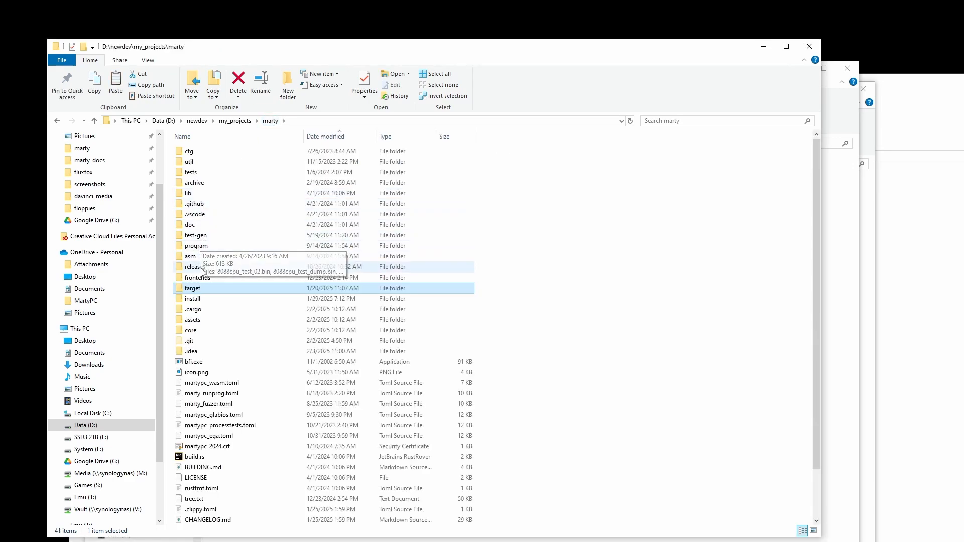
double_click(200, 302)
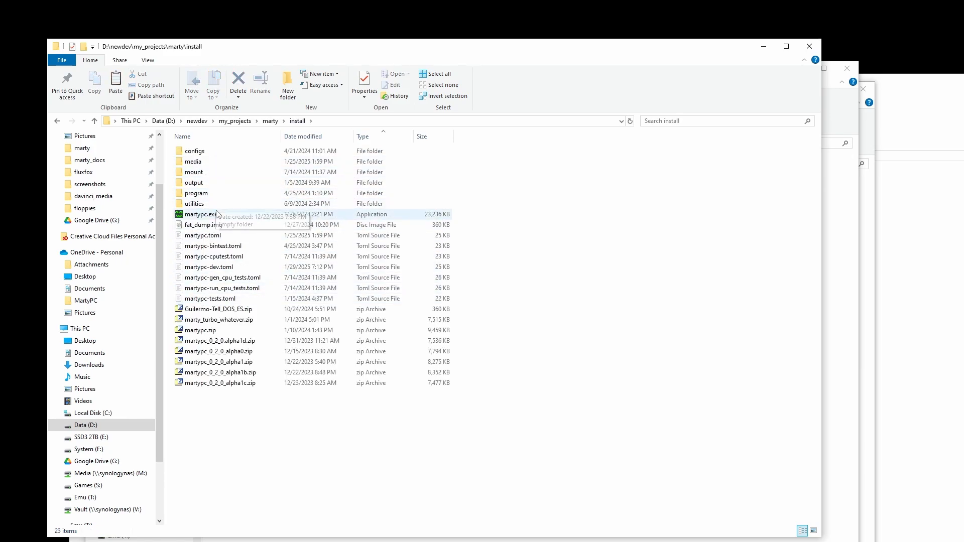
mouse_move(216, 215)
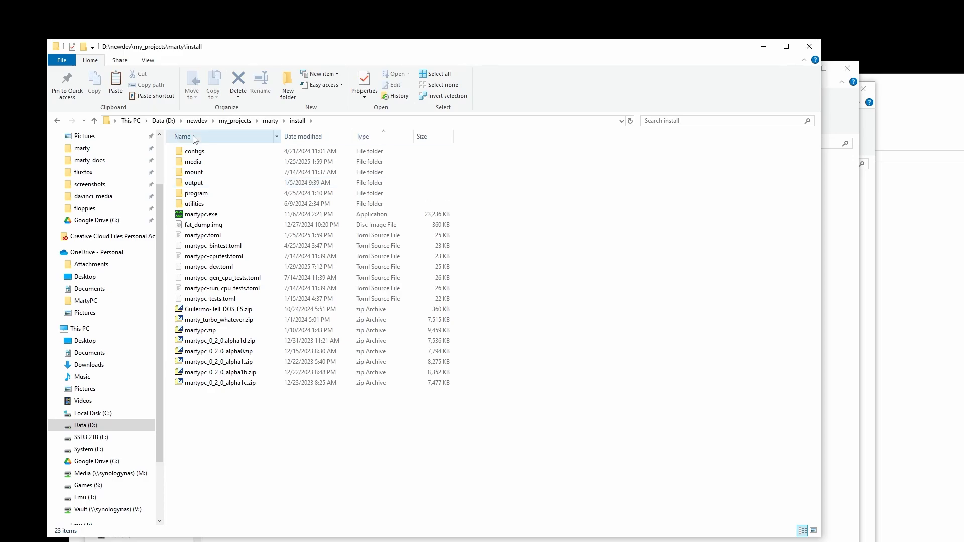
right_click(210, 216)
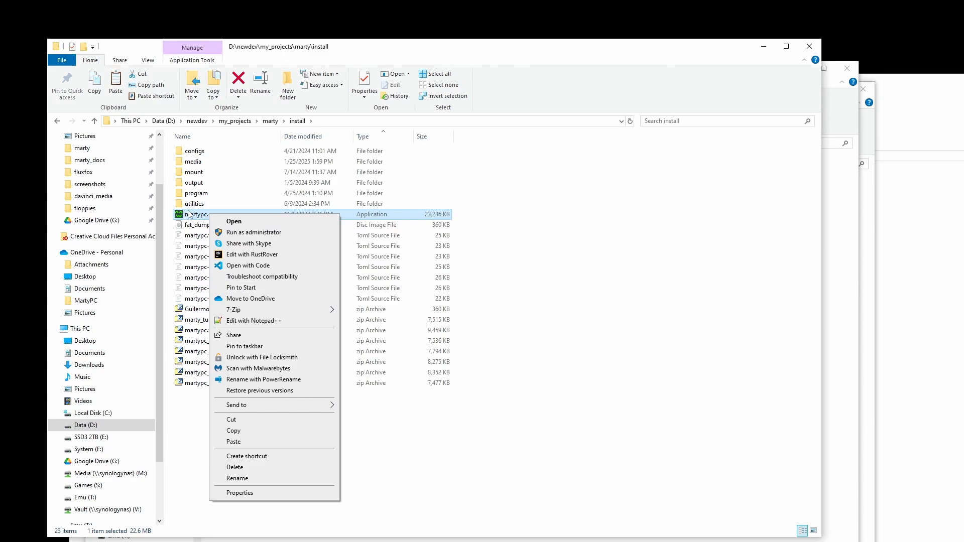
click(197, 414)
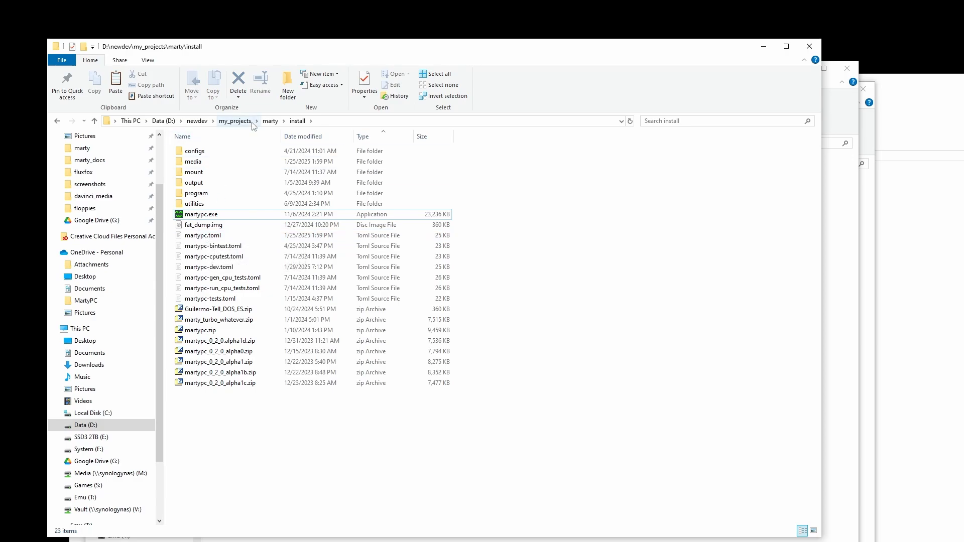
click(808, 47)
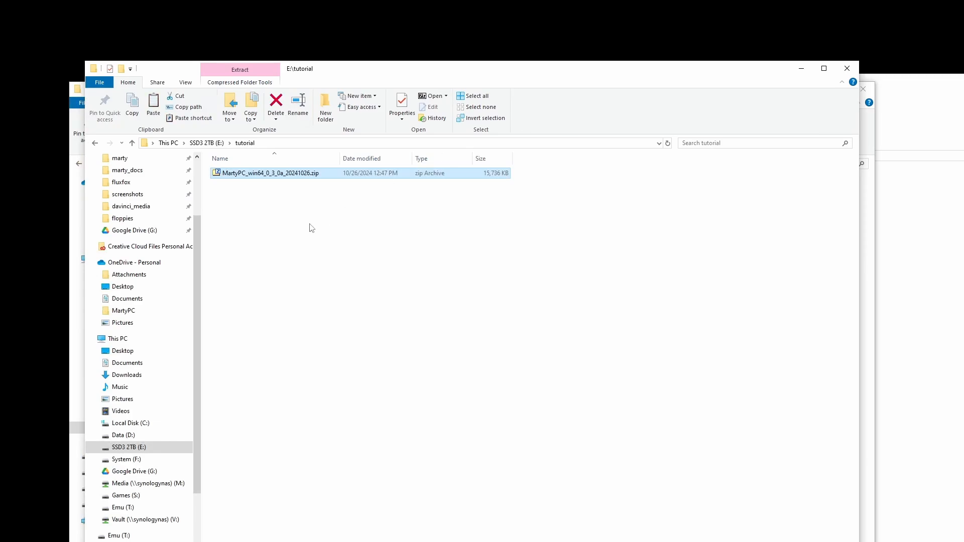
Extract MartyPC_win64_0_3_0a_20241026.zip with 7-Zip into a folder of the same name and open that folder.
drag(289, 174, 280, 232)
mouse_move(341, 237)
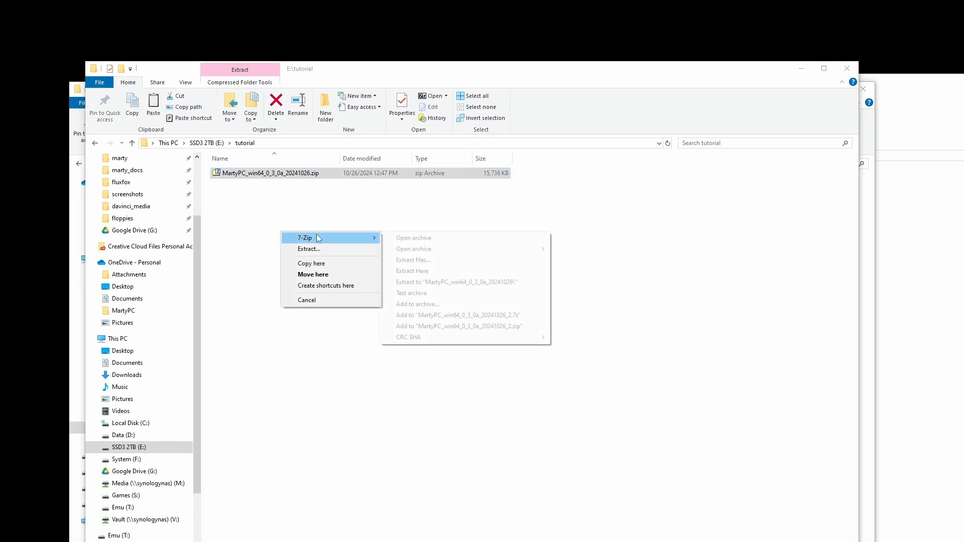
click(432, 282)
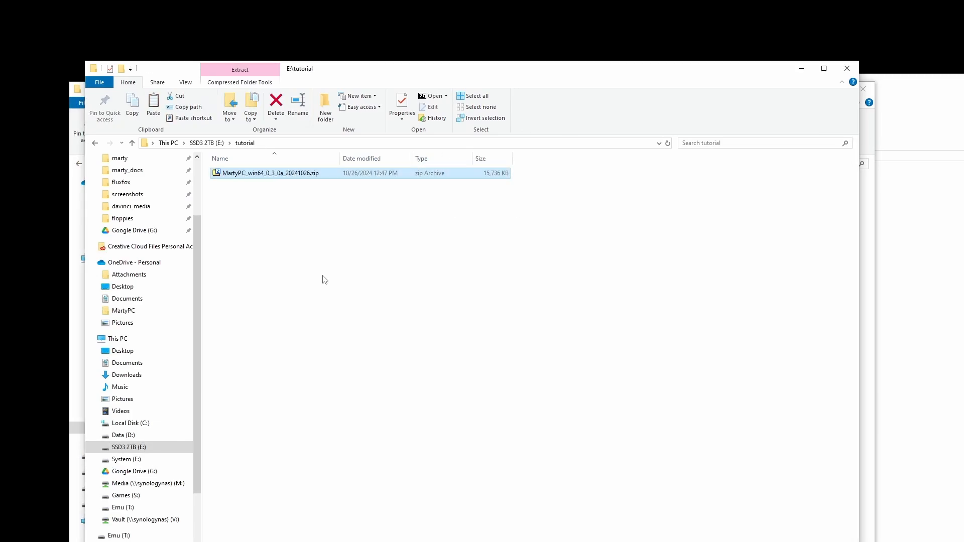
double_click(281, 174)
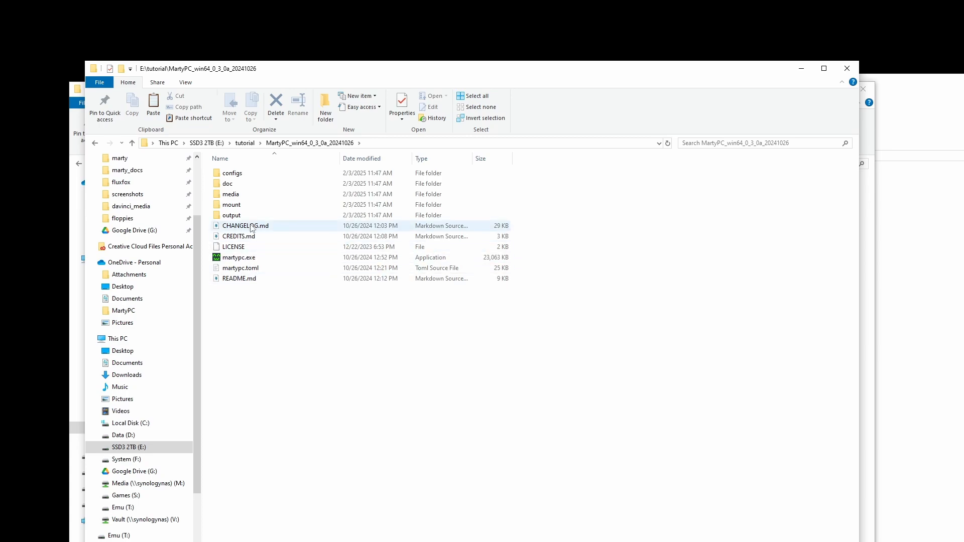
Open the roms folder inside the extracted MartyPC media folder.
mouse_move(247, 198)
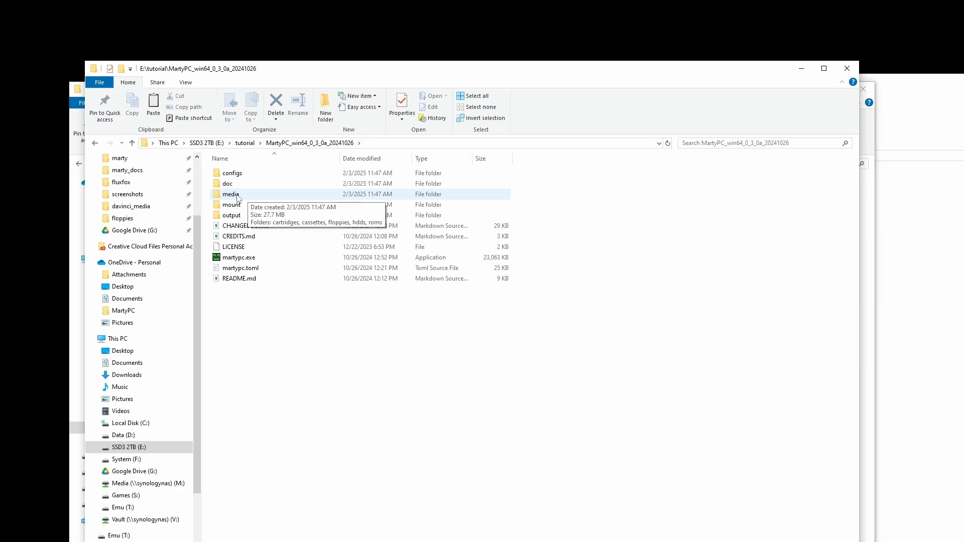
click(238, 199)
mouse_move(233, 199)
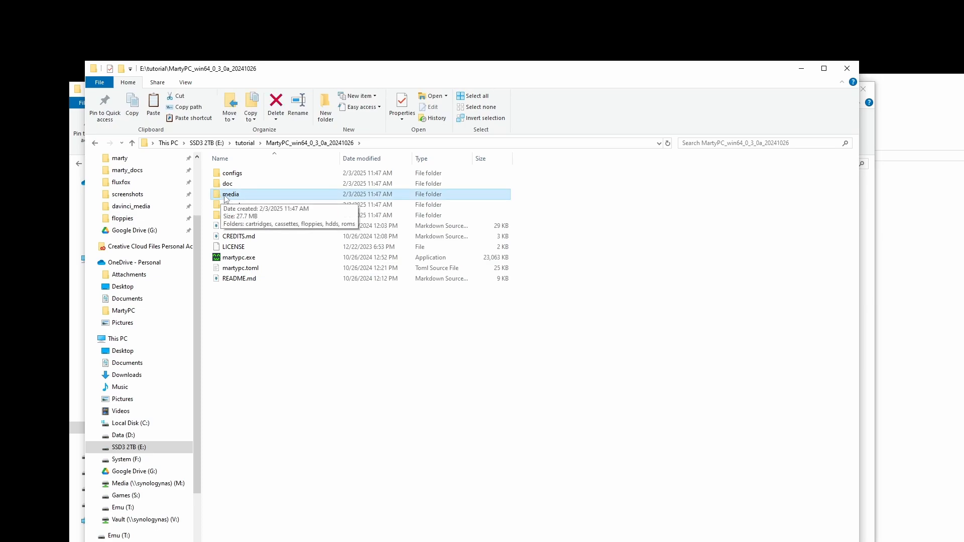
double_click(237, 196)
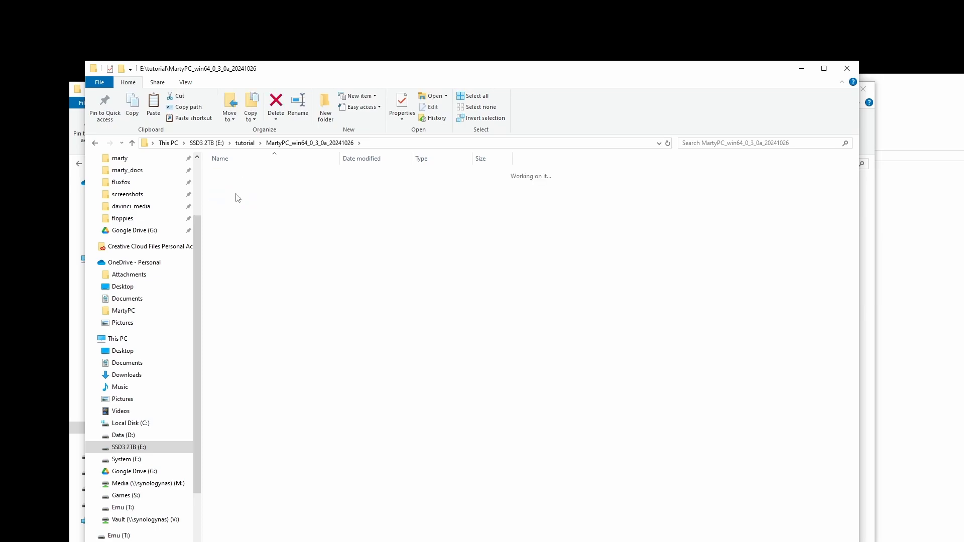
click(231, 217)
double_click(230, 219)
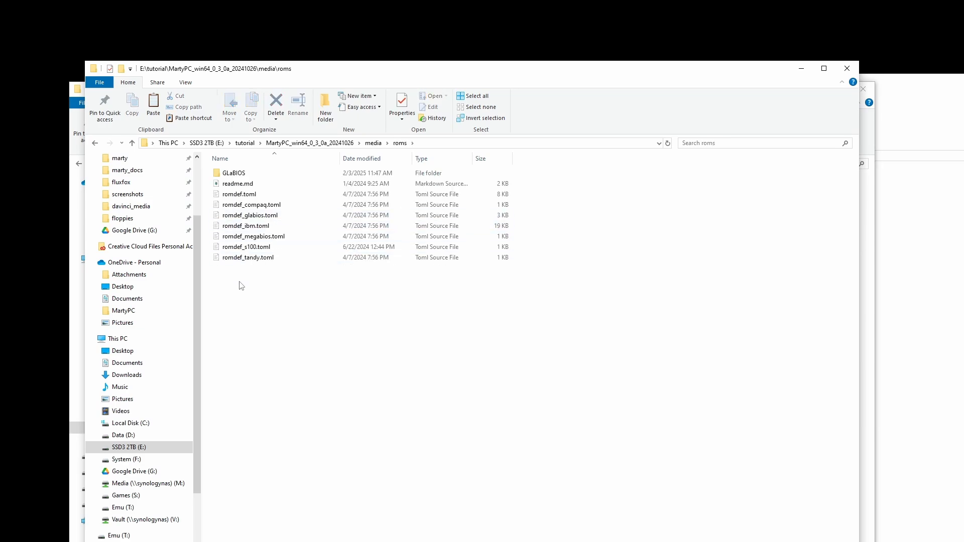
Copy ibm_xebec_62x0822_1985.bin from the roms\hdd\st506 folder of the 86Box installation.
click(67, 274)
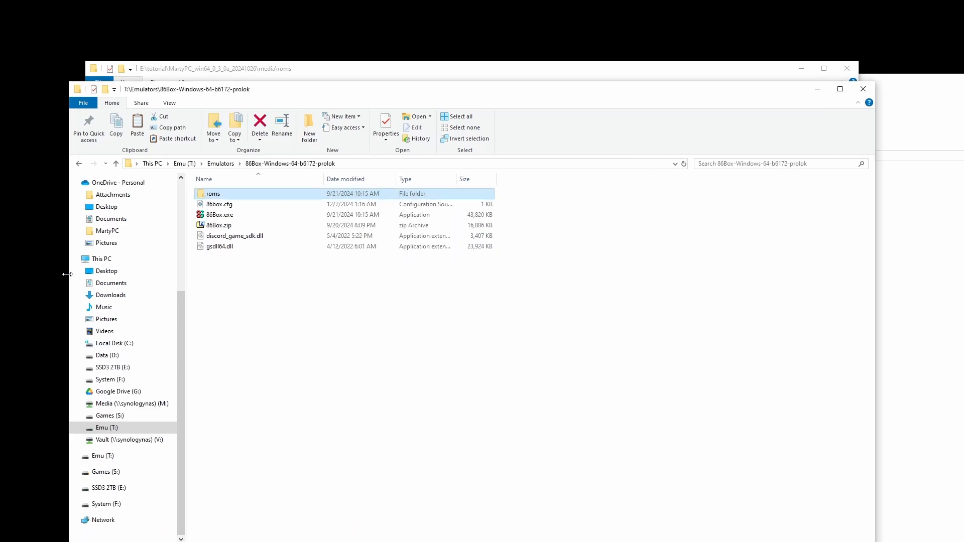
double_click(213, 194)
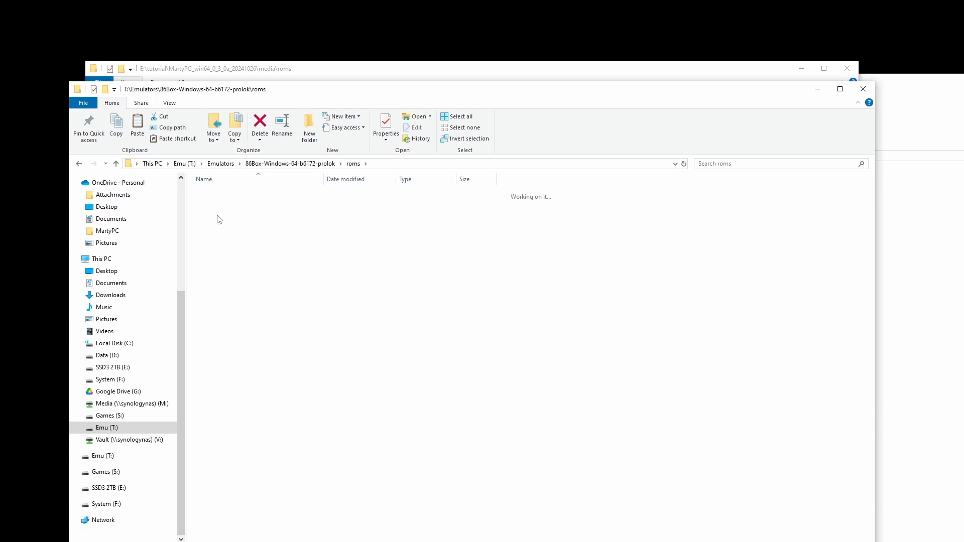
double_click(220, 219)
double_click(220, 215)
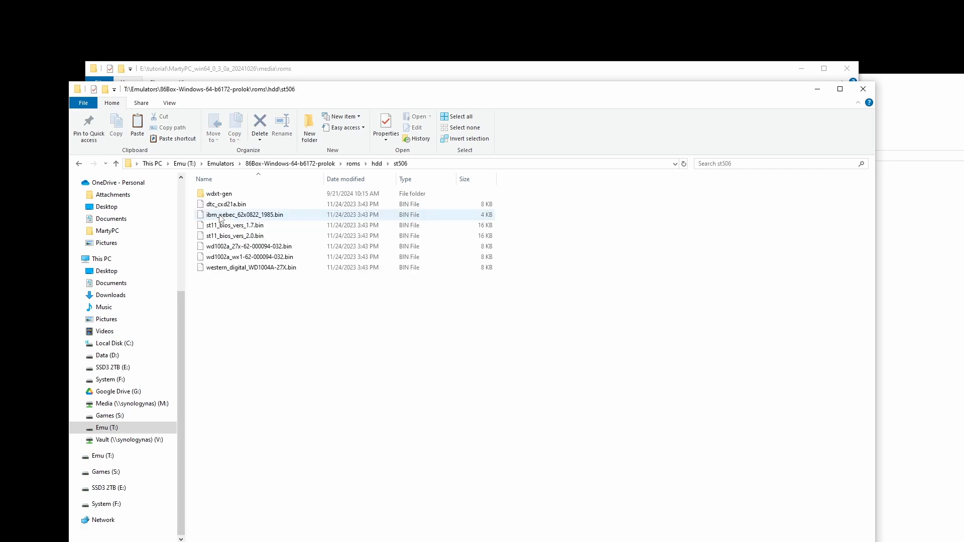
click(223, 215)
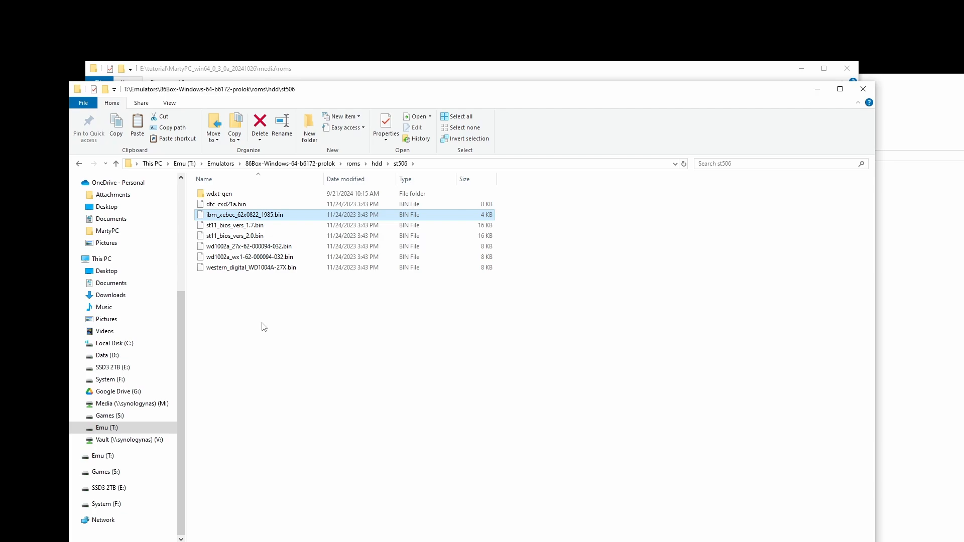
right_click(245, 216)
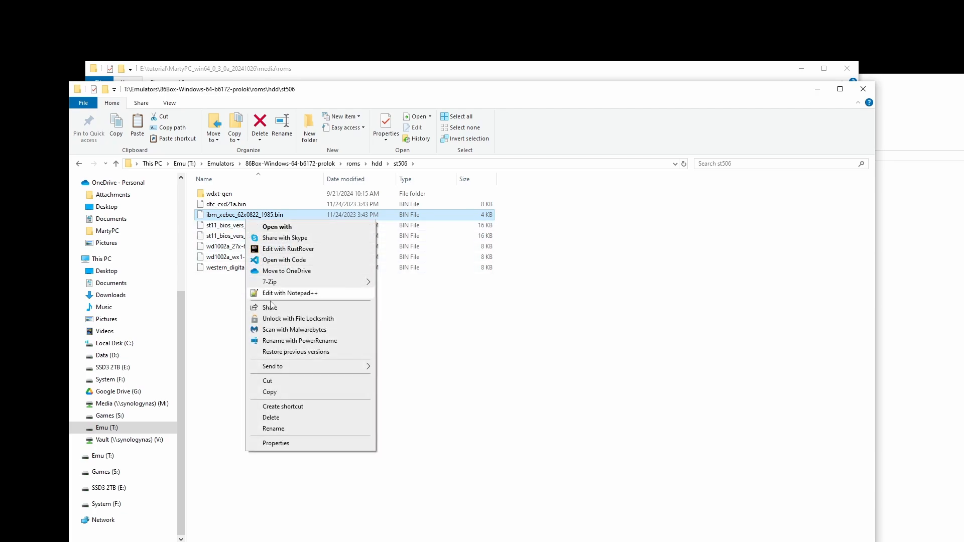
click(270, 392)
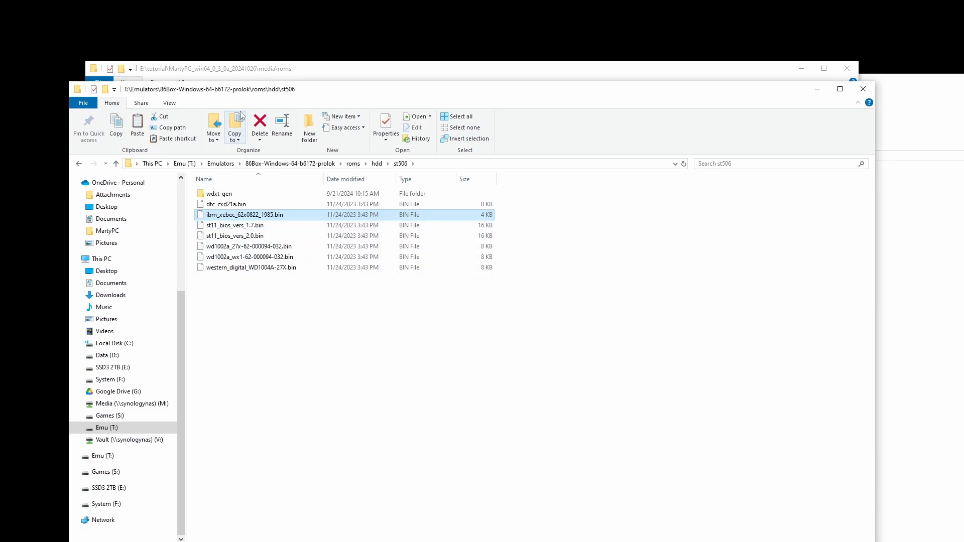
Paste the copied Xebec hard disk ROM into MartyPC's media\roms folder.
click(250, 74)
right_click(250, 367)
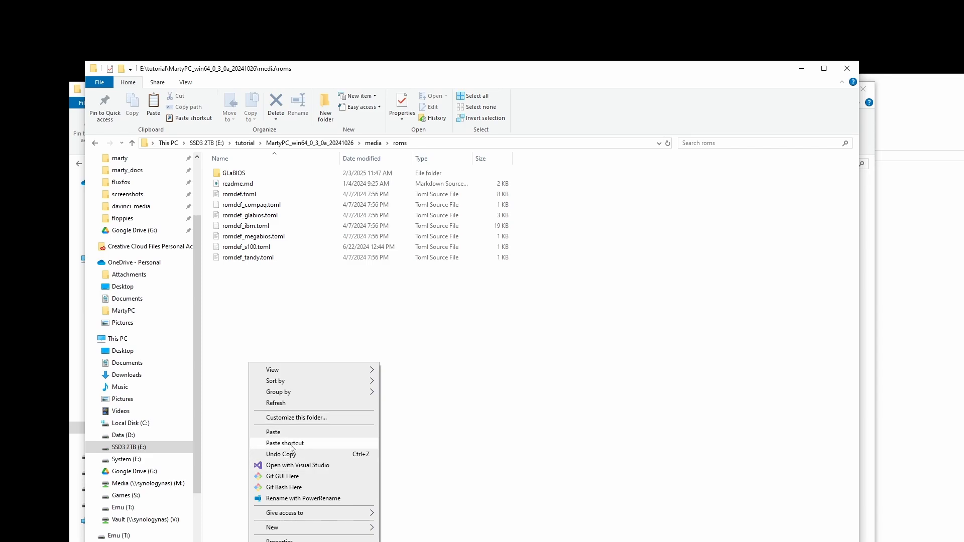
click(286, 432)
click(282, 372)
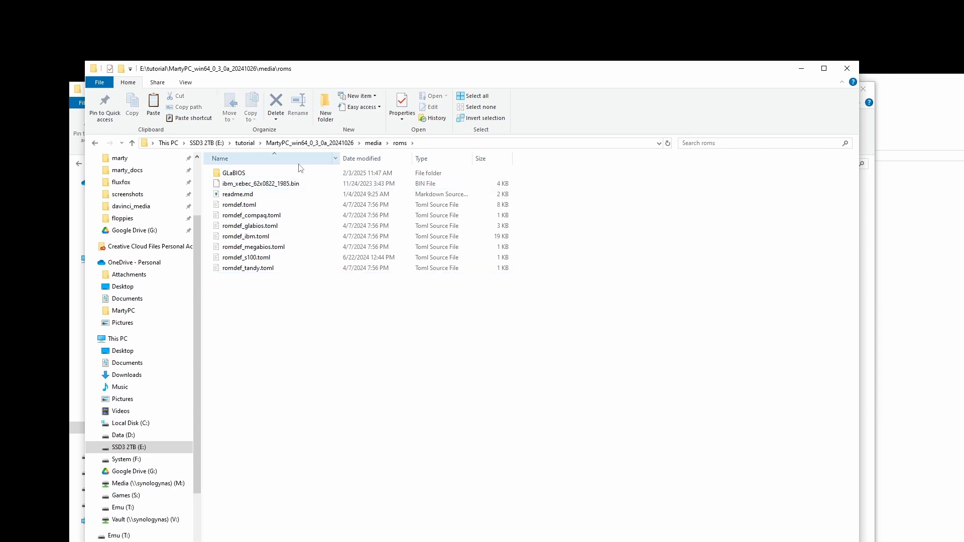
Return to the MartyPC_win64_0_3_0a_20241026 folder and open martypc.toml in Notepad.
click(297, 143)
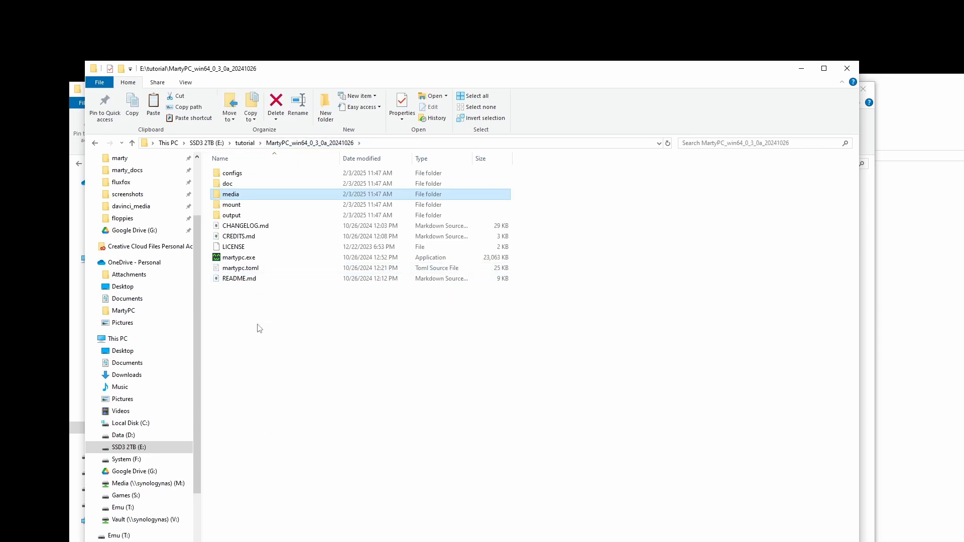
right_click(245, 267)
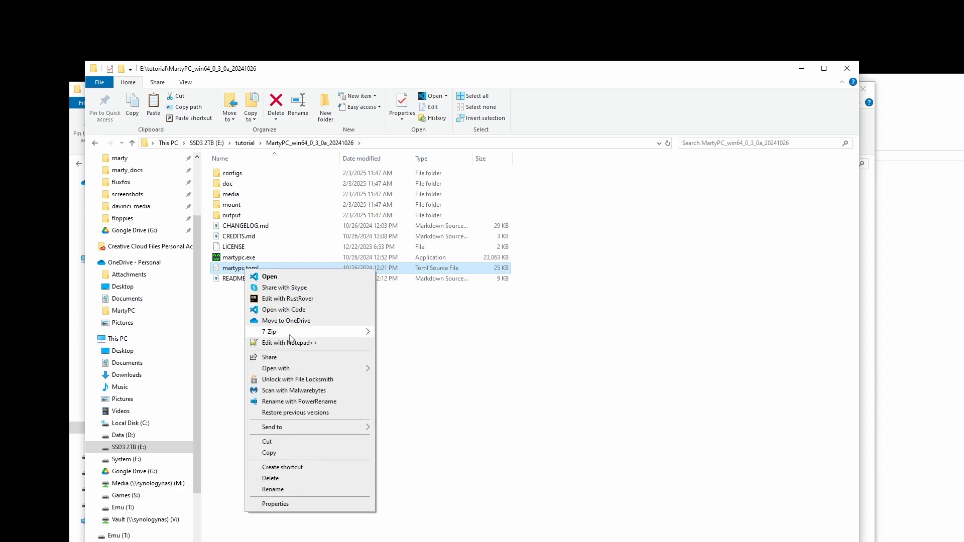
mouse_move(295, 368)
click(396, 367)
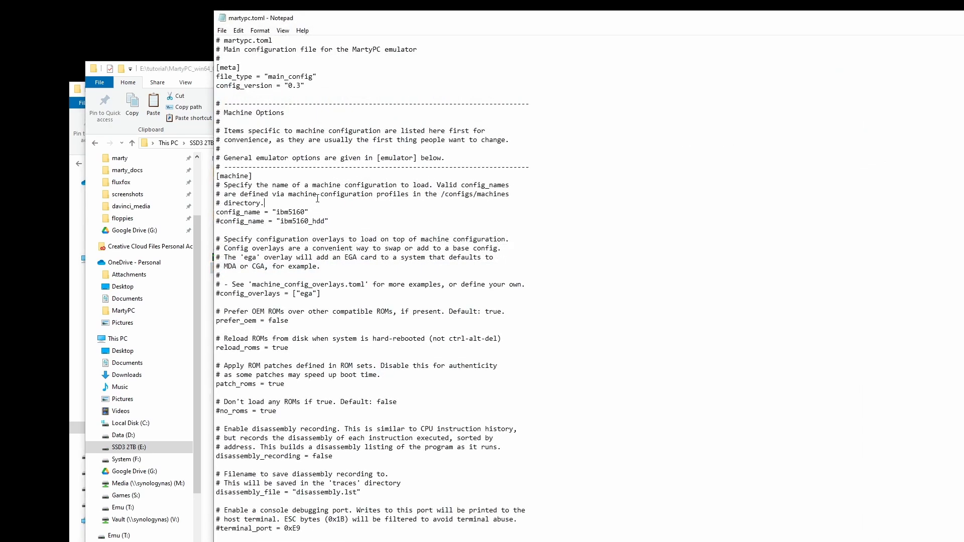
In the [machine] section, remove the "ibm5160" config_name line and uncomment the "ibm5160_hdd" one, with a blank line above it.
key(Return)
key(Return)
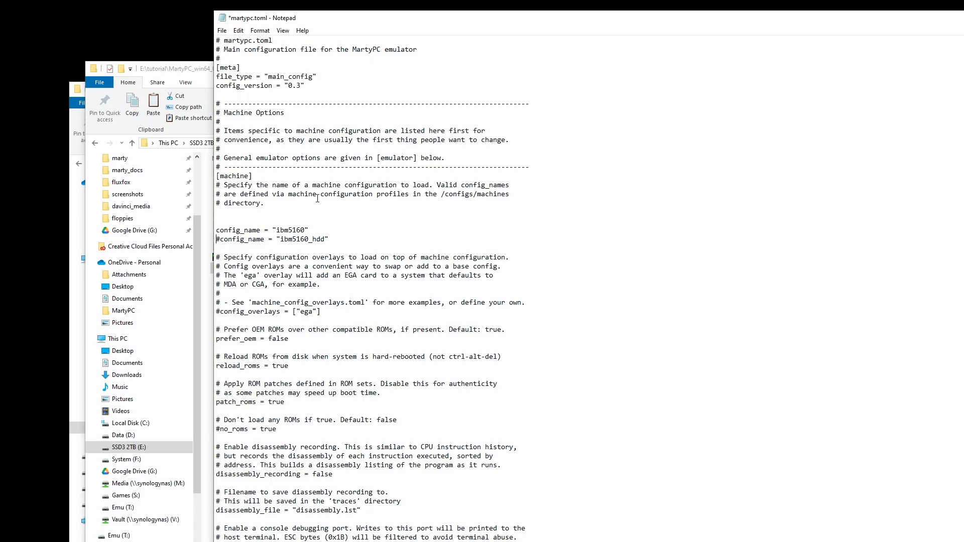
key(Up)
key(BackSpace)
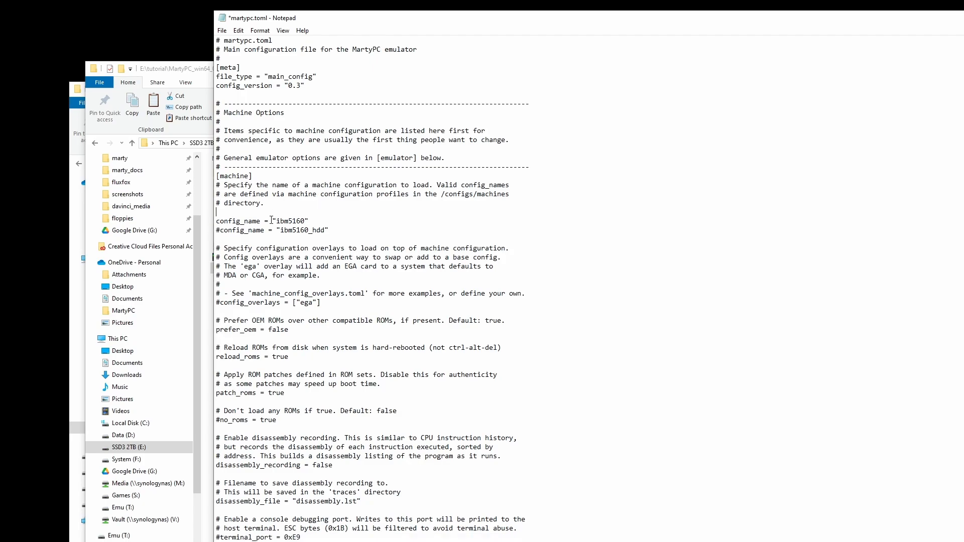
drag(310, 221, 216, 221)
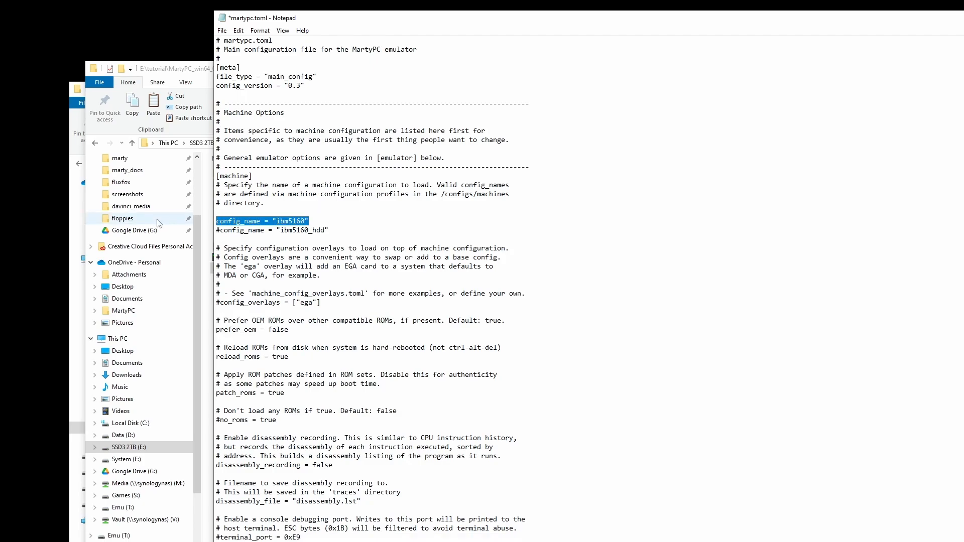
key(Delete)
key(Delete)
key(Delete)
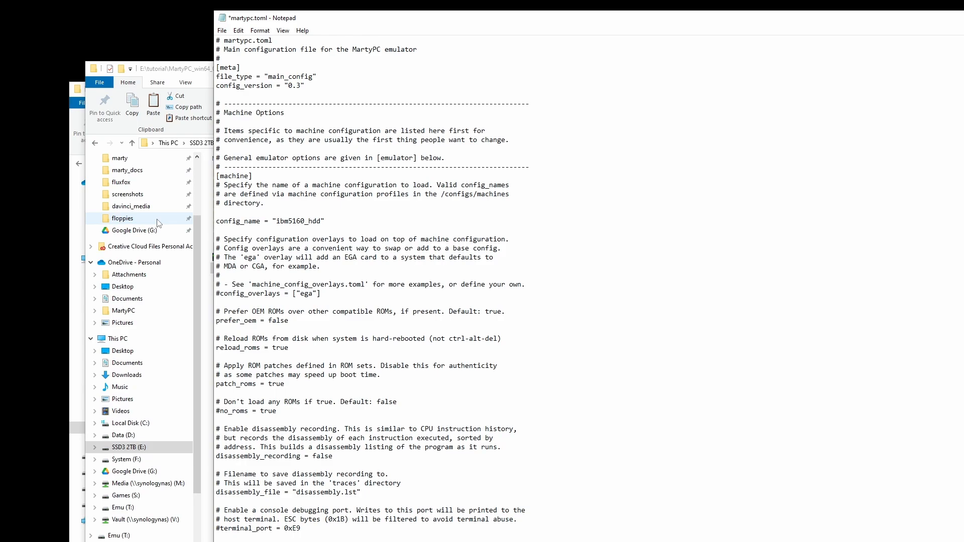
drag(325, 221, 274, 221)
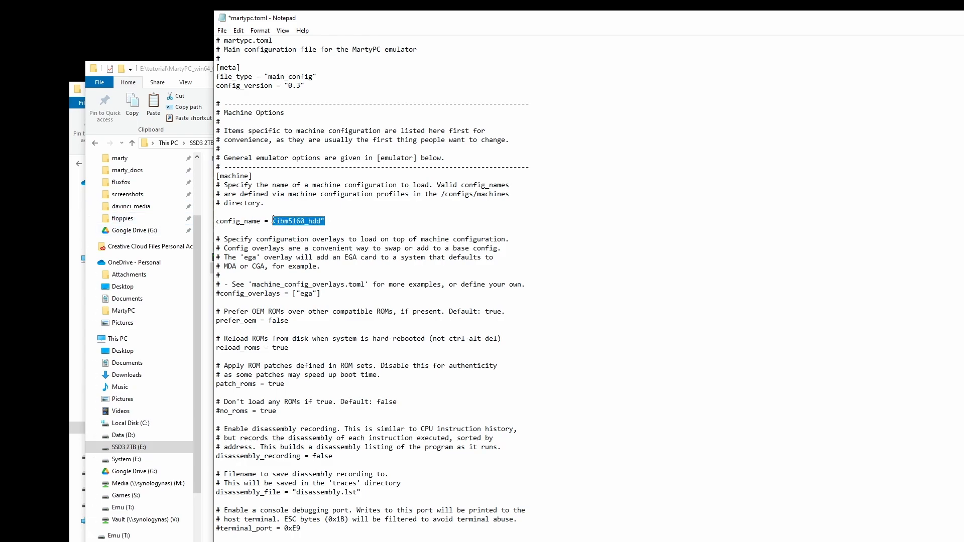
Open ibm5160.toml from the configs\machines folder of the MartyPC installation in Notepad.
click(323, 222)
drag(276, 221, 322, 217)
click(205, 70)
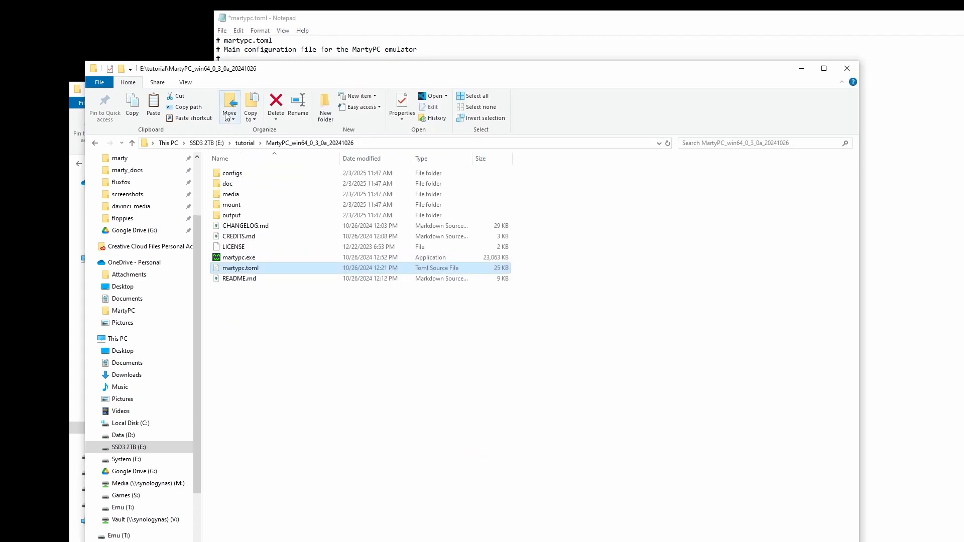
double_click(240, 173)
double_click(245, 184)
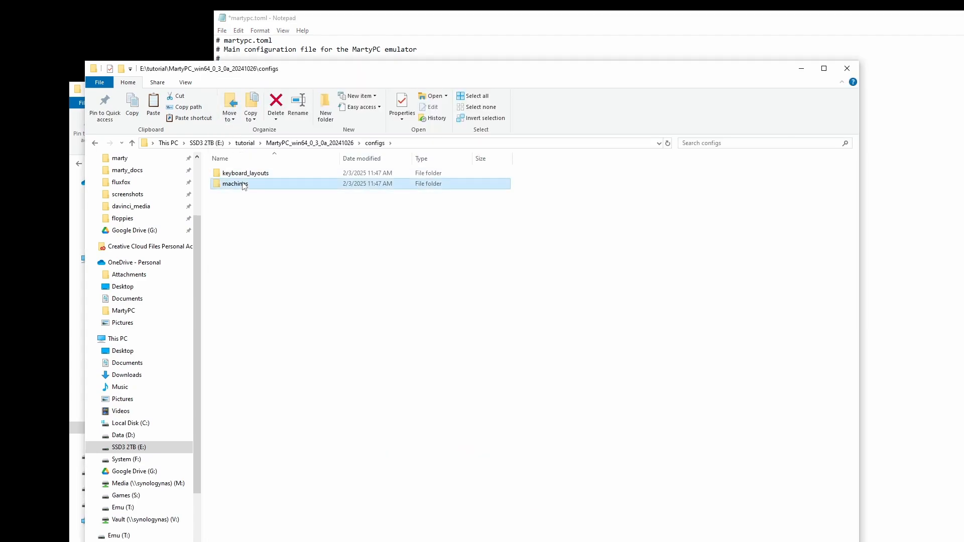
right_click(244, 203)
right_click(233, 216)
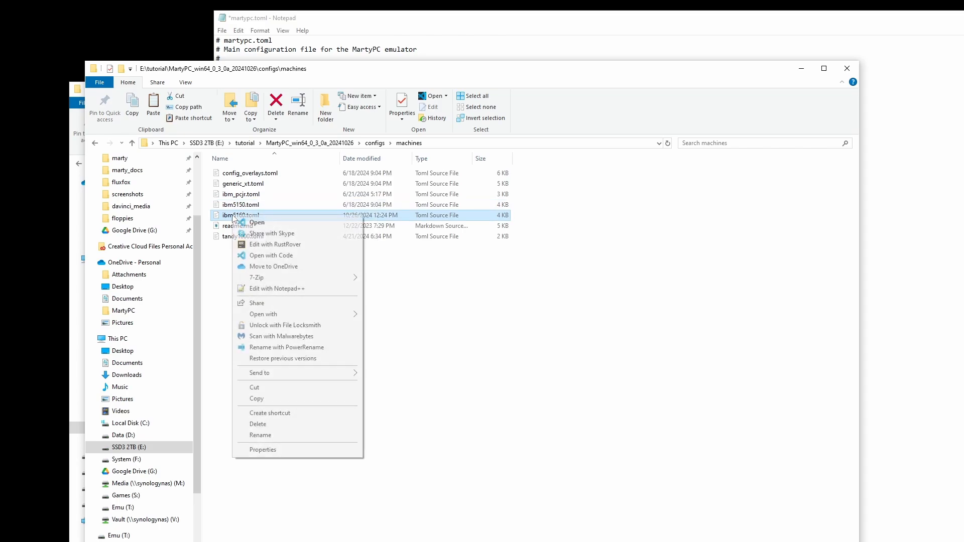
mouse_move(271, 313)
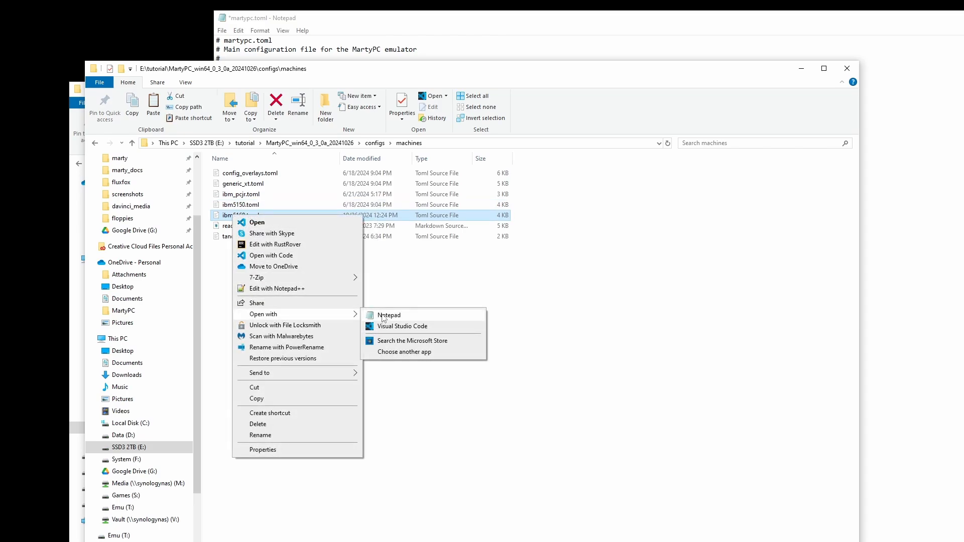
click(439, 317)
Examine the ibm5160 and ibm5160_hdd machine definitions, including the hard disk controller type and the VHD assigned to drive 0.
scroll(312, 257, down, 4)
drag(281, 212, 199, 210)
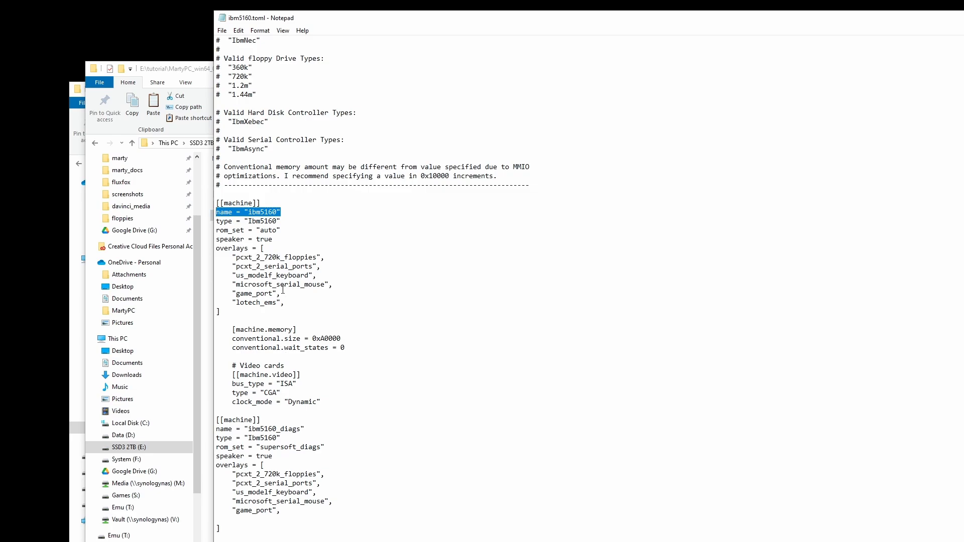
scroll(283, 290, down, 6)
scroll(307, 269, down, 9)
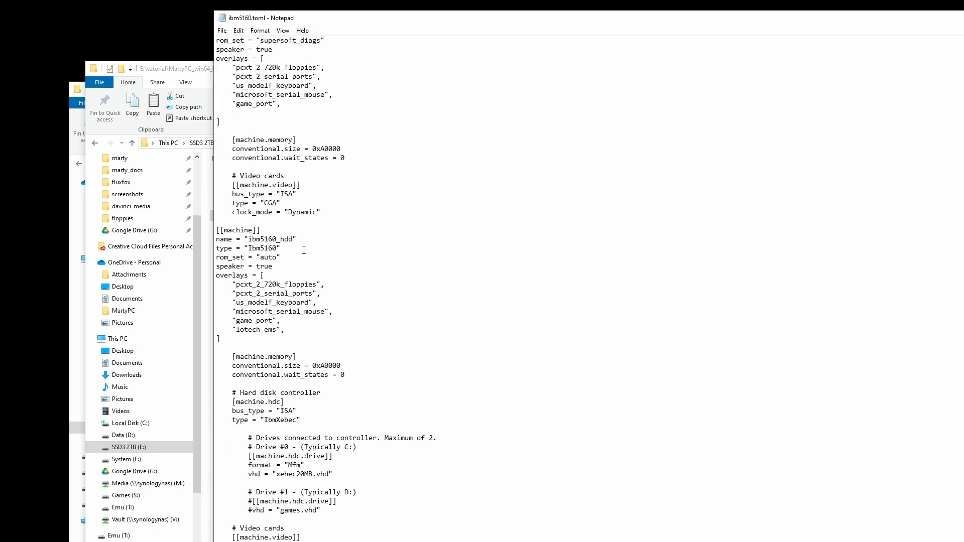
drag(296, 239, 194, 243)
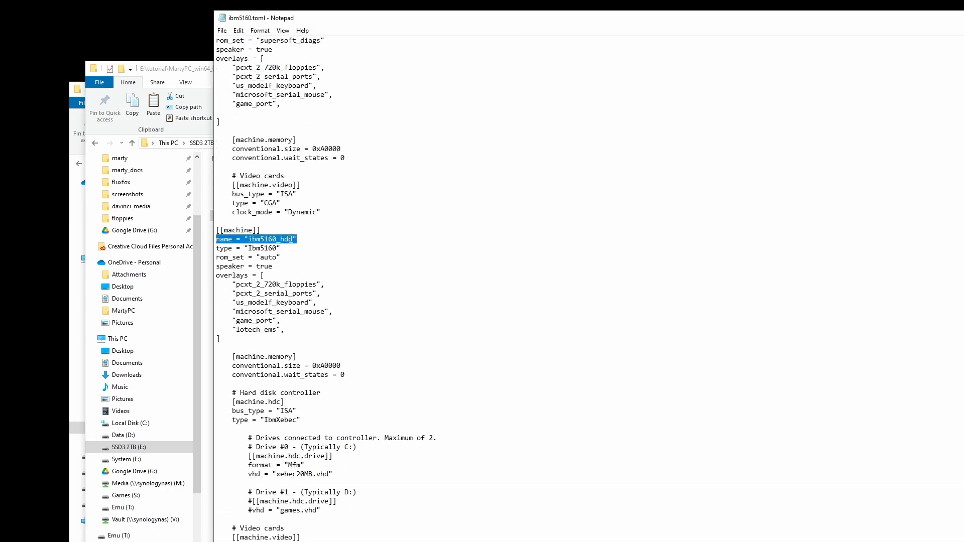
scroll(291, 239, down, 5)
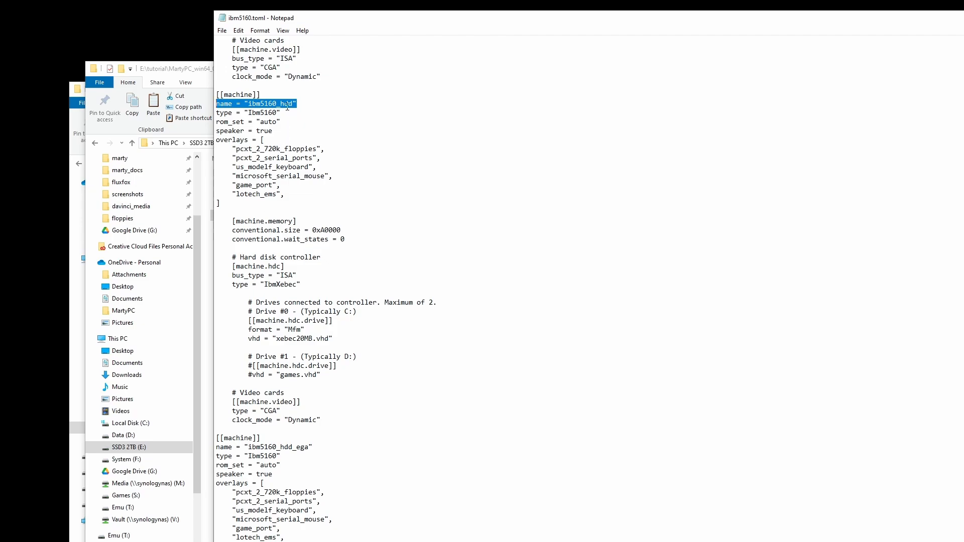
drag(232, 257, 316, 283)
scroll(335, 362, down, 1)
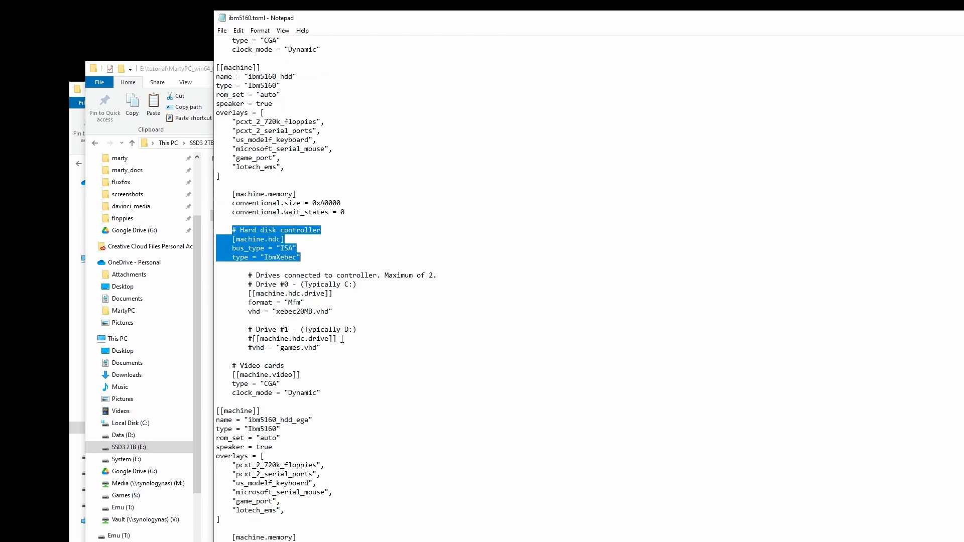
click(342, 339)
drag(333, 311, 247, 311)
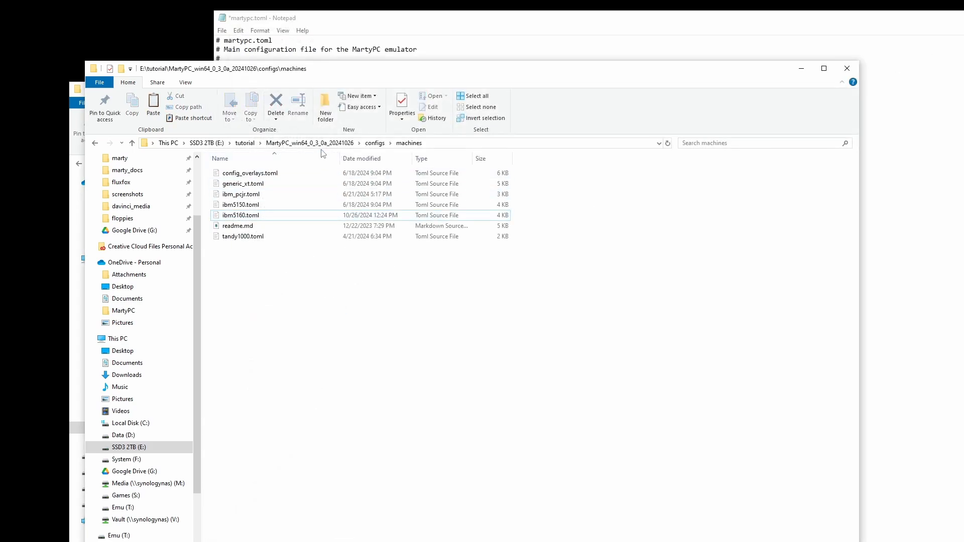
Run martypc.exe from the MartyPC_win64_0_3_0a_20241026 folder, check which drives its media options offer, and close the emulator.
click(321, 143)
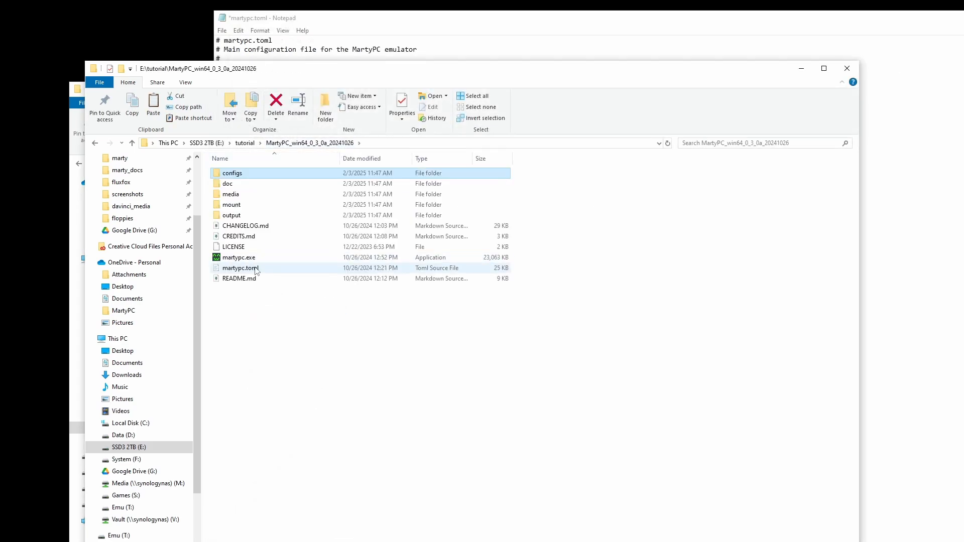
double_click(246, 257)
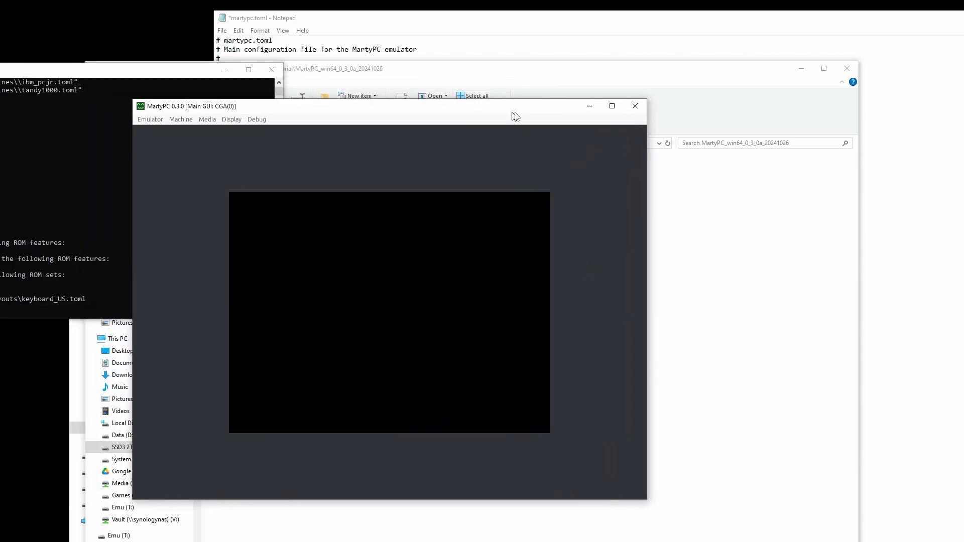
click(191, 119)
click(218, 120)
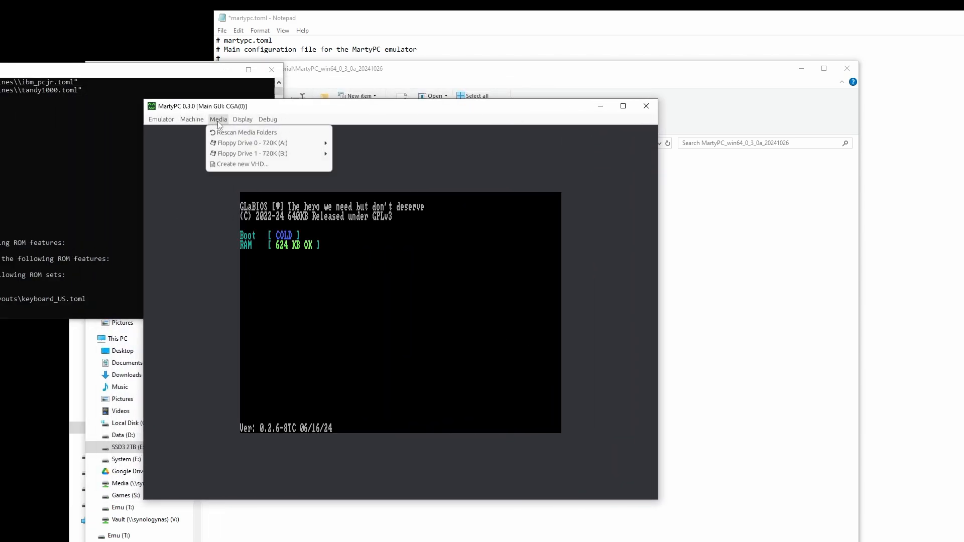
click(192, 121)
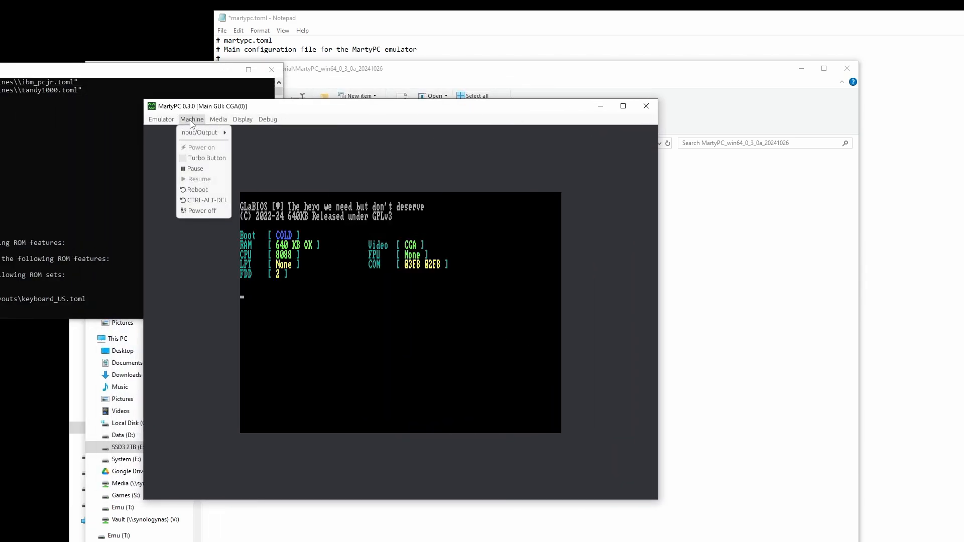
mouse_move(225, 121)
click(201, 120)
click(646, 106)
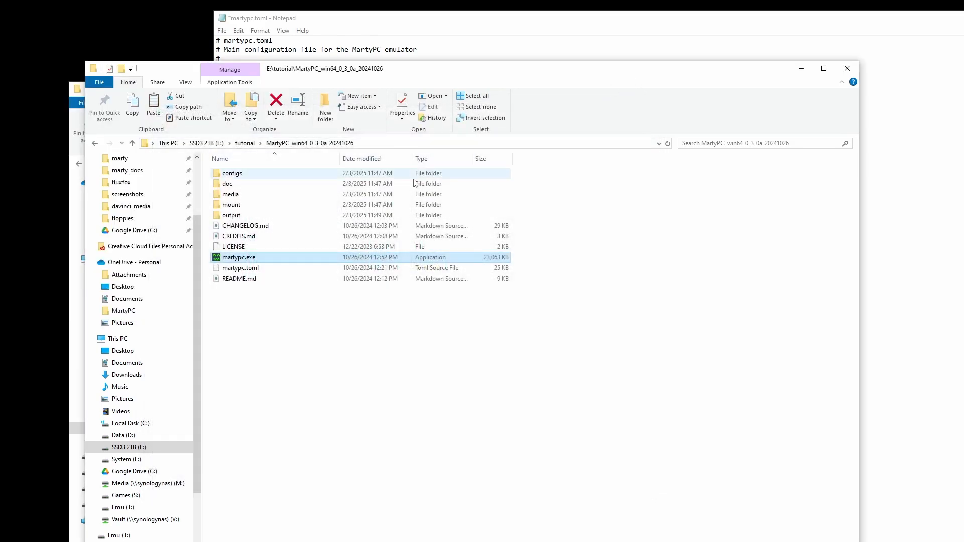
Reopen martypc.toml from the MartyPC folder in Notepad.
right_click(251, 268)
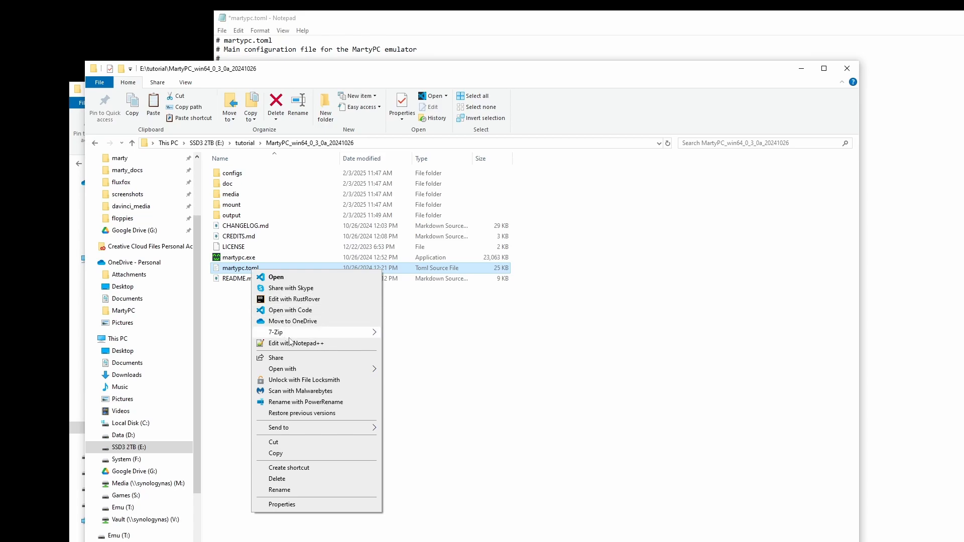
mouse_move(303, 370)
click(396, 370)
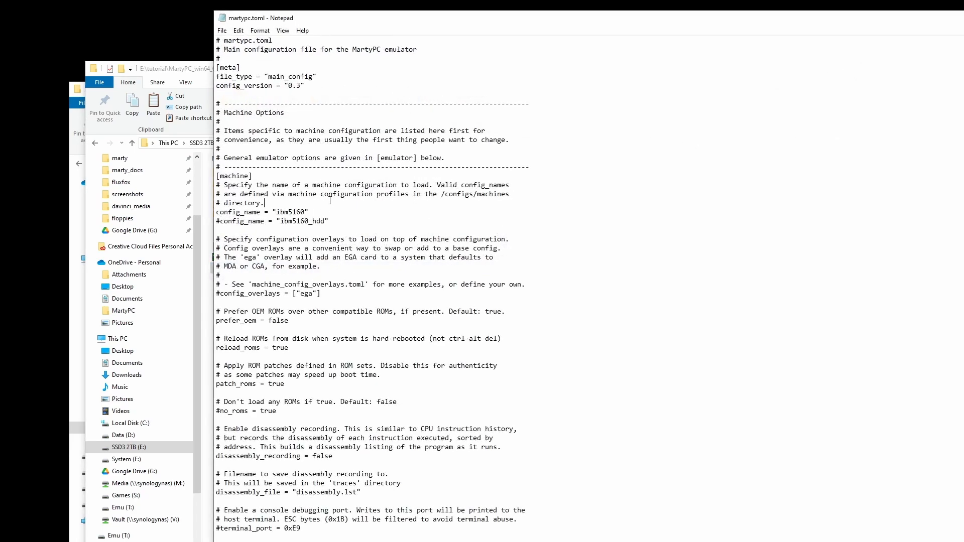
Replace the "ibm5160" config_name line with the uncommented "ibm5160_hdd" one, leaving a blank line above it, and save the file.
key(Return)
key(shift+Down)
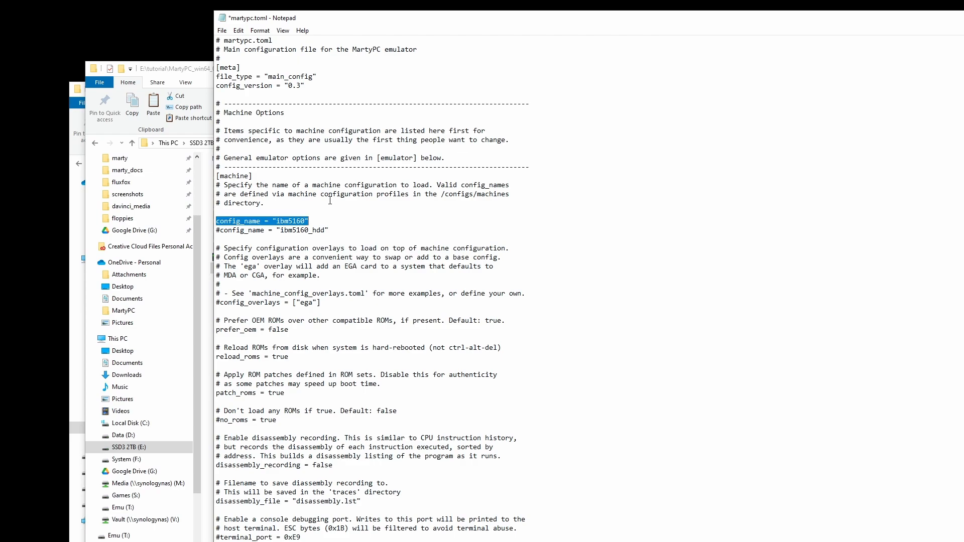
key(Delete)
key(BackSpace)
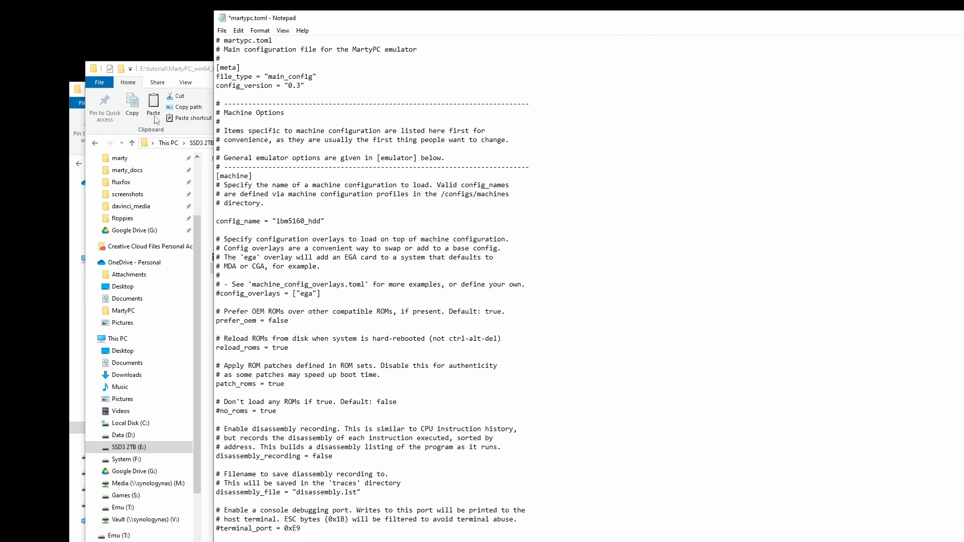
click(221, 31)
click(236, 74)
Run martypc.exe with the saved configuration, check the image options of Hard Disk 0, and close the emulator.
key(alt+Tab)
double_click(231, 259)
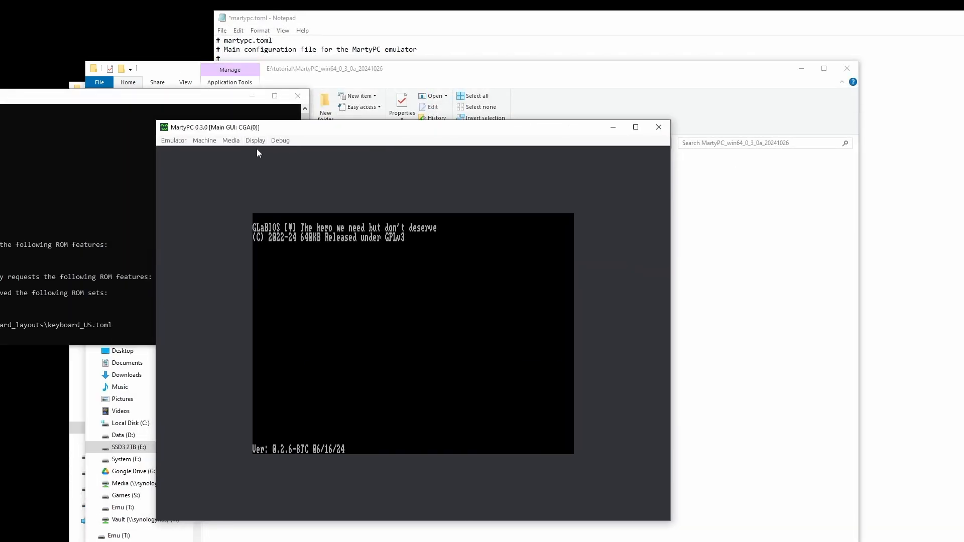
click(231, 141)
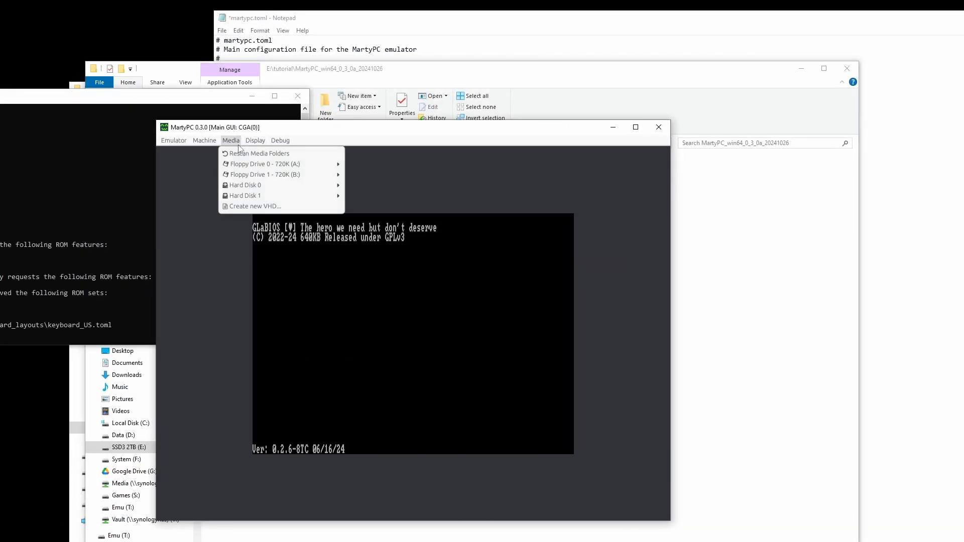
mouse_move(251, 184)
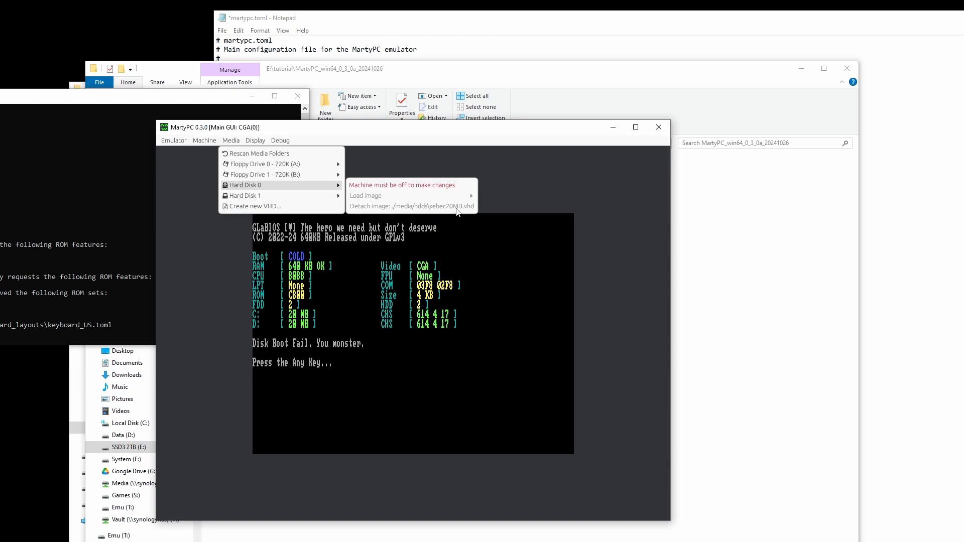
click(659, 127)
Permanently delete xebec20MB.vhd from MartyPC's media\hdds folder.
double_click(245, 195)
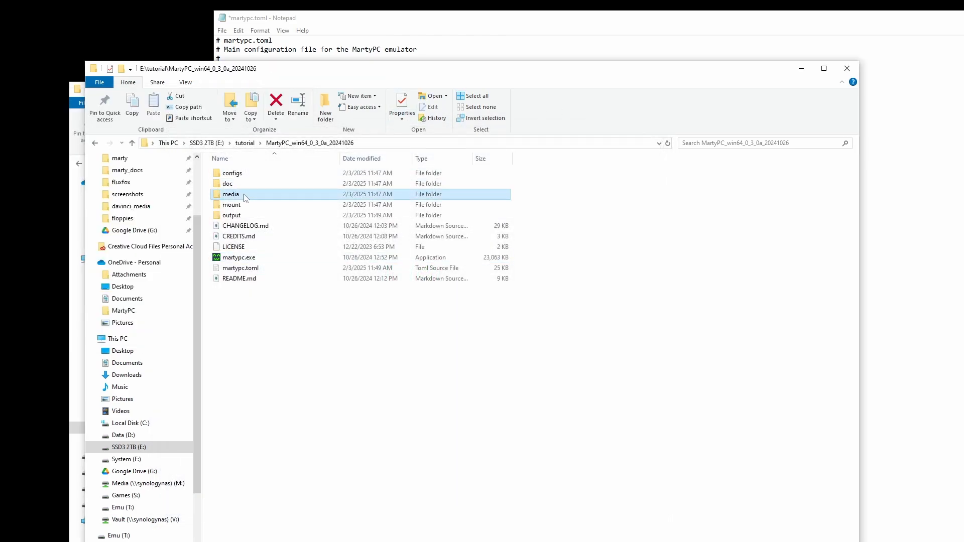
double_click(243, 206)
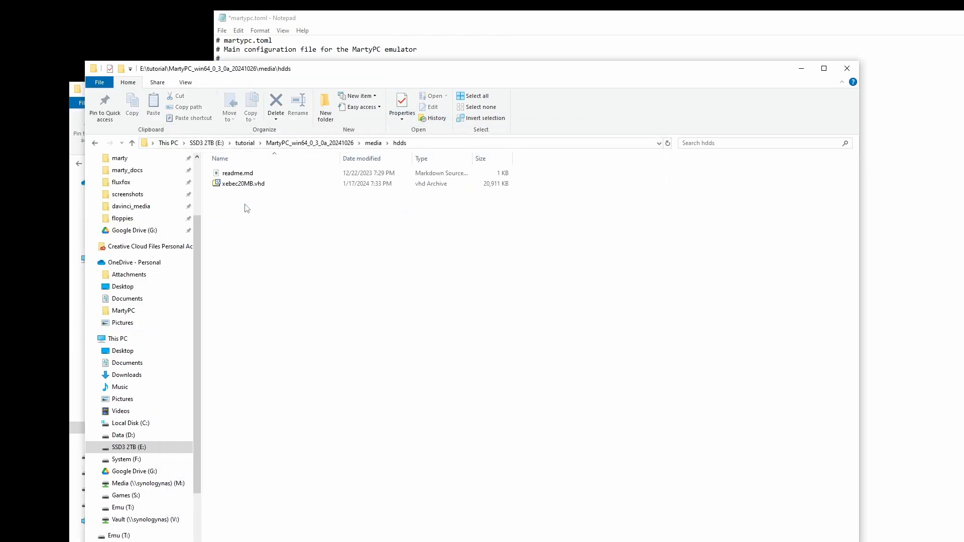
click(248, 185)
key(shift+Delete)
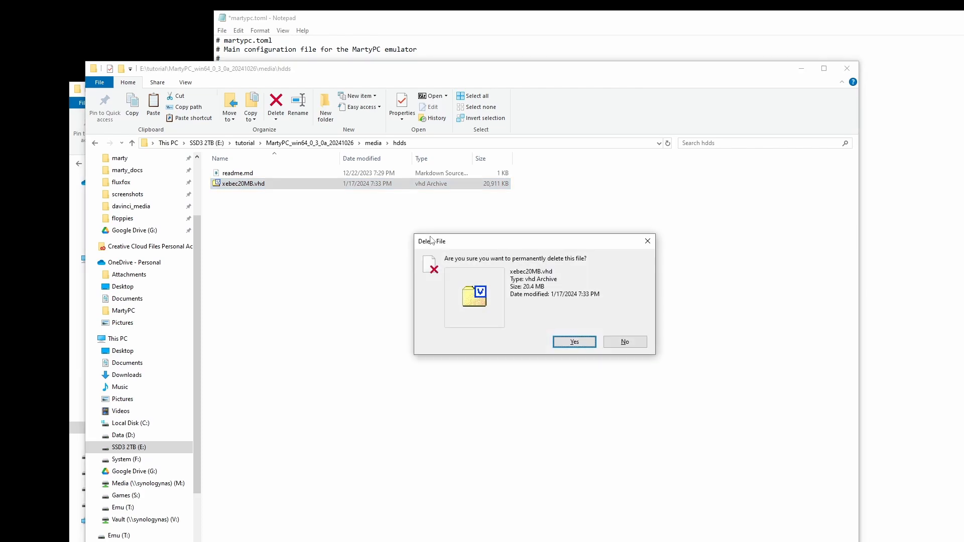
key(Return)
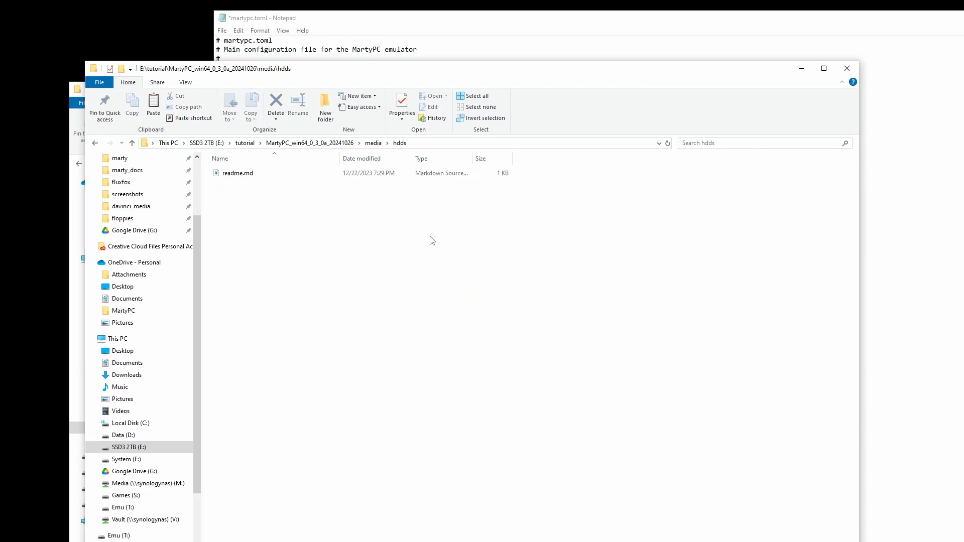
Run martypc.exe again from the main MartyPC folder and power off the emulated machine.
click(332, 144)
double_click(240, 258)
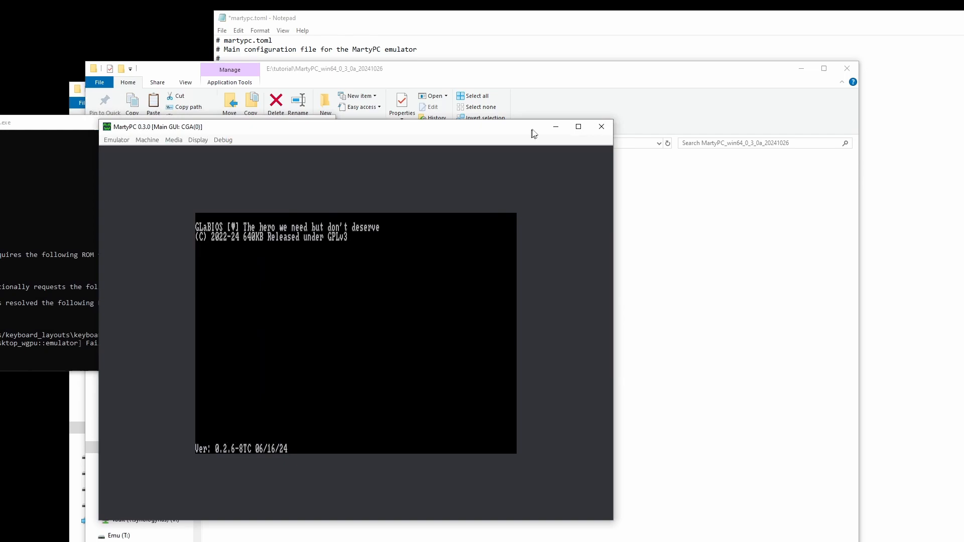
drag(533, 133, 586, 134)
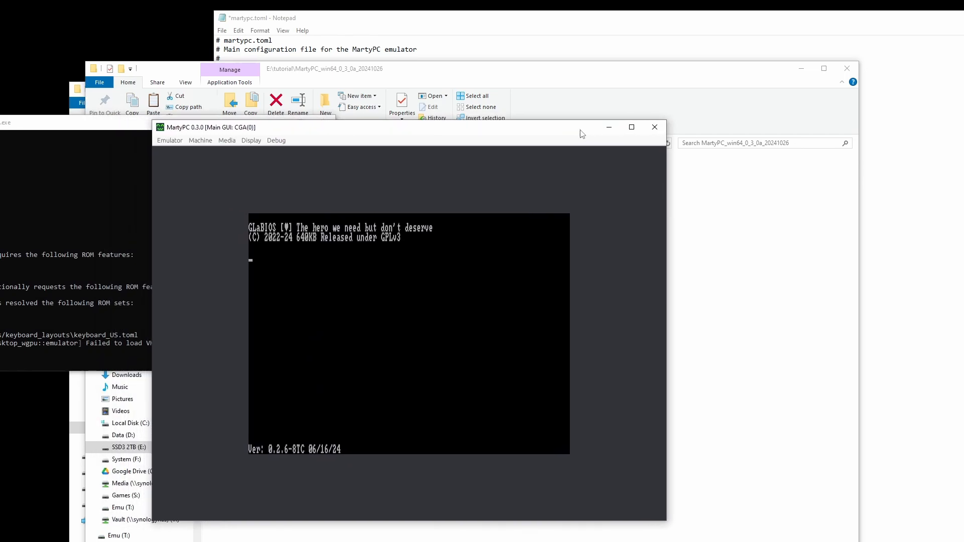
click(200, 141)
click(206, 144)
click(206, 144)
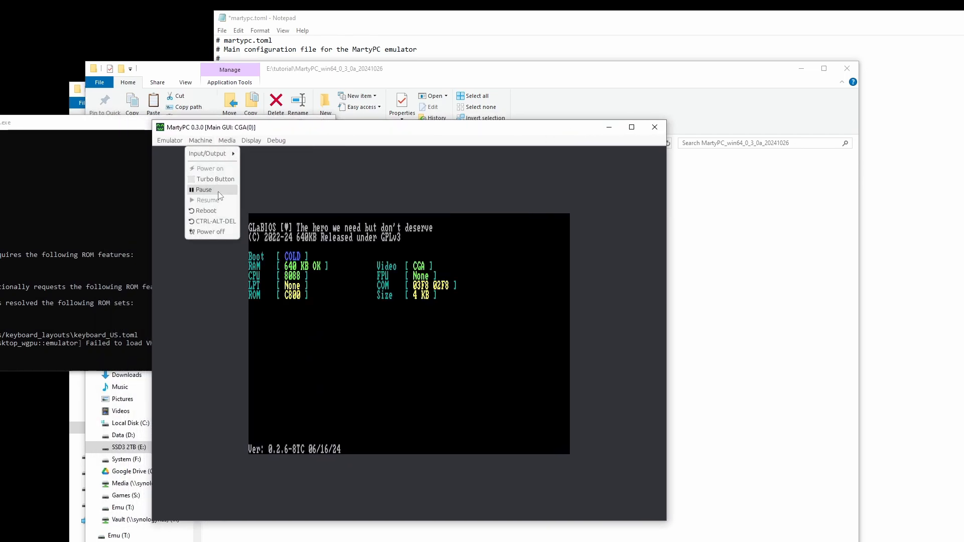
click(216, 233)
Start creating a new VHD in MartyPC, move the VHD Creator to a clearer spot, and name the image tutorial.vhd.
click(226, 141)
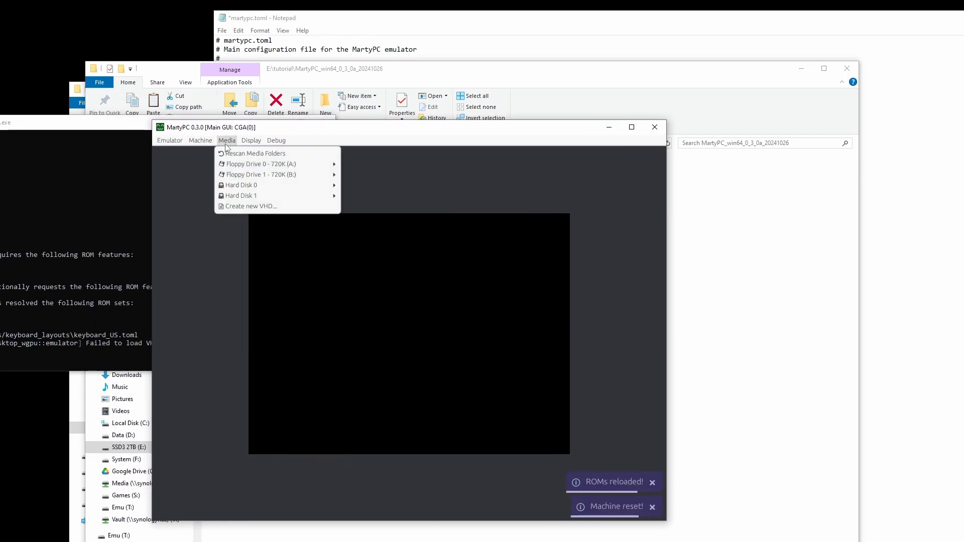
mouse_move(312, 186)
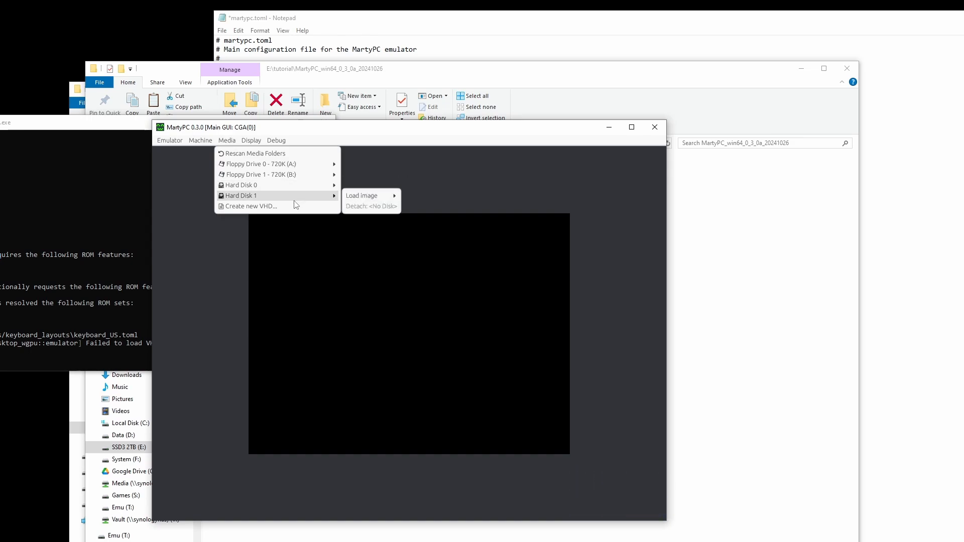
click(251, 207)
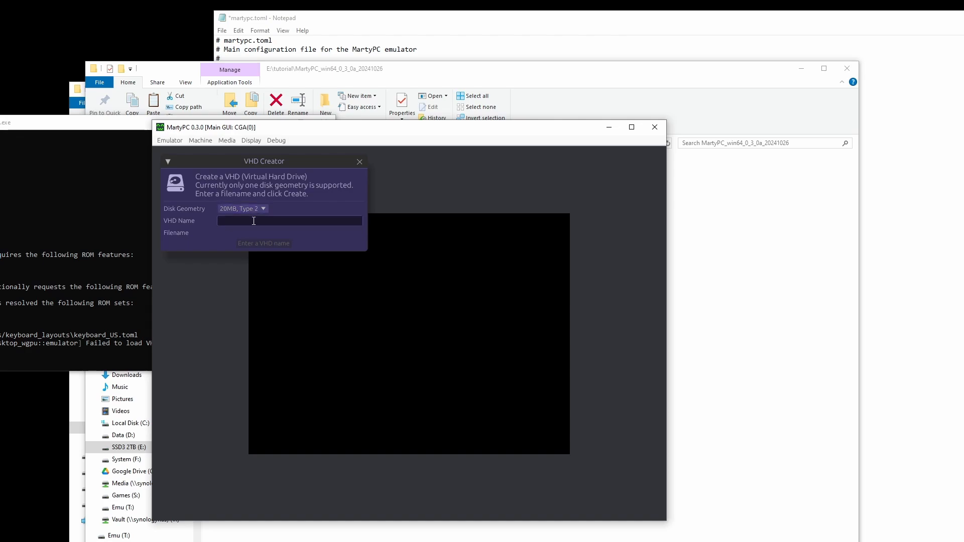
drag(258, 166, 391, 185)
click(362, 237)
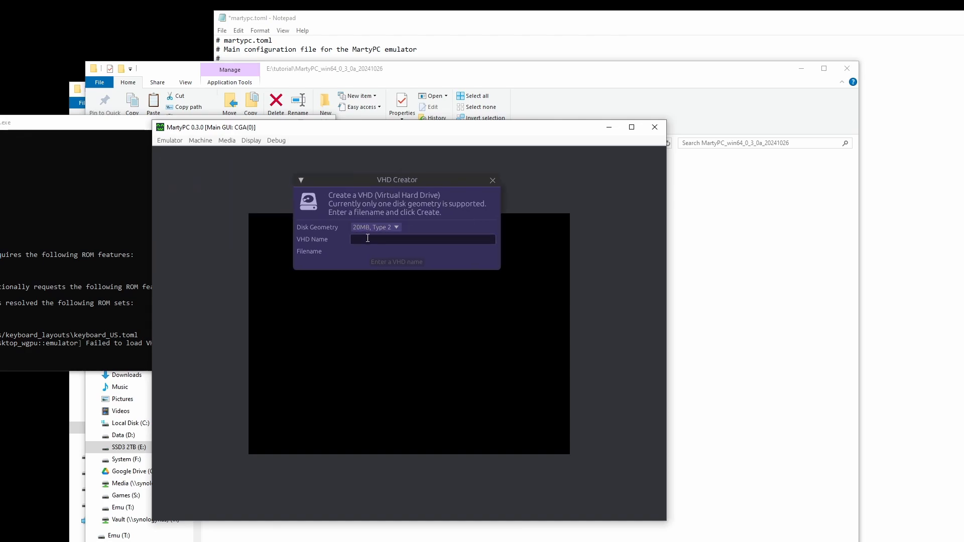
text(tutorial.vhd)
Examine the disk geometry choices offered for the new VHD.
click(388, 227)
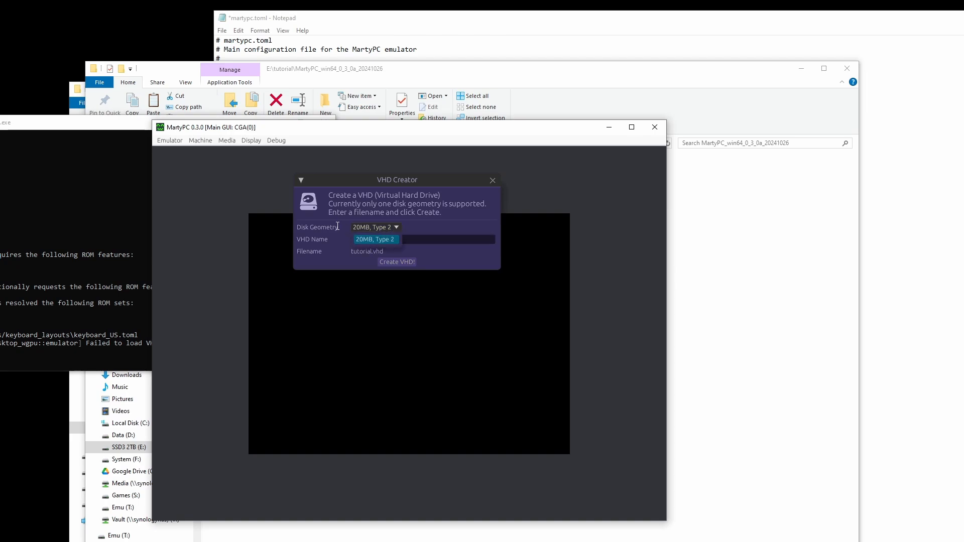
click(381, 227)
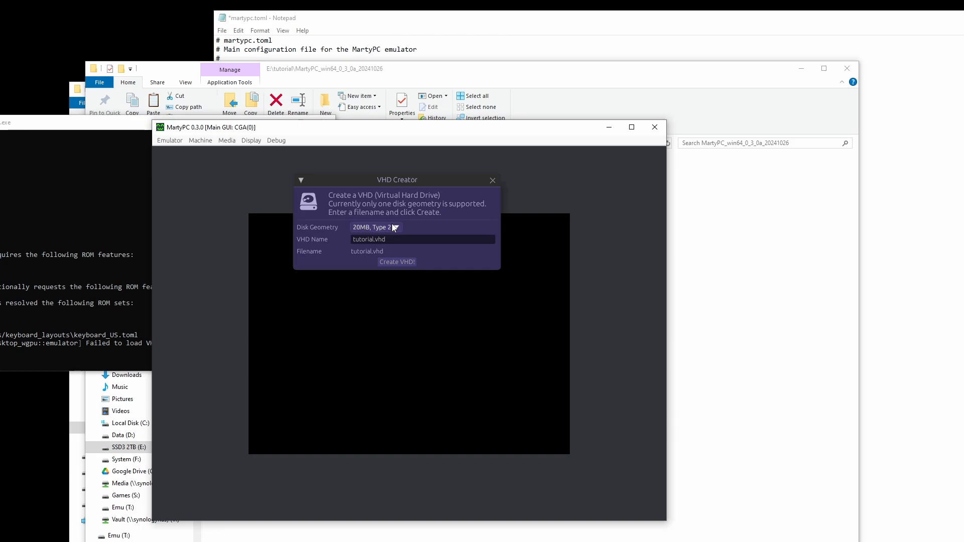
click(392, 226)
click(392, 219)
click(391, 227)
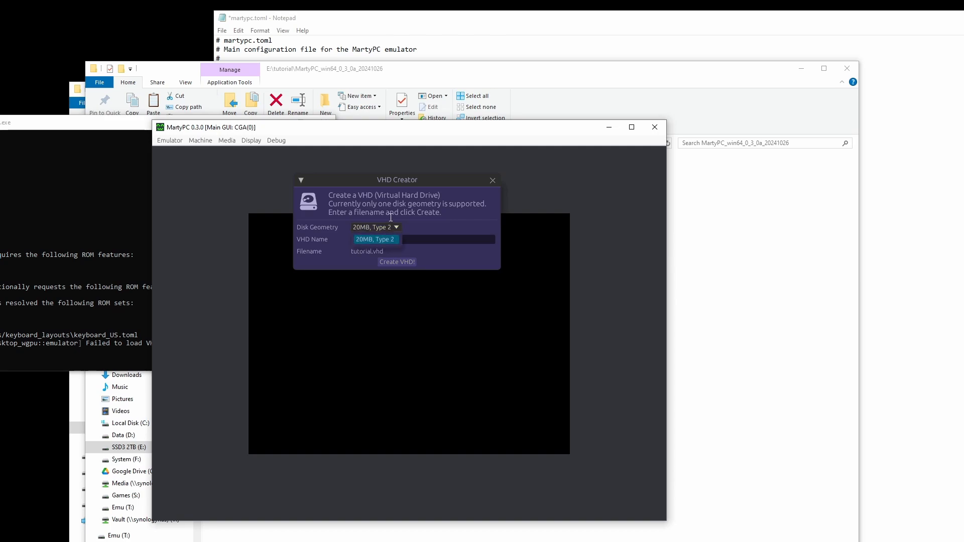
click(391, 221)
click(391, 229)
click(390, 219)
click(390, 227)
click(389, 219)
click(389, 226)
click(388, 227)
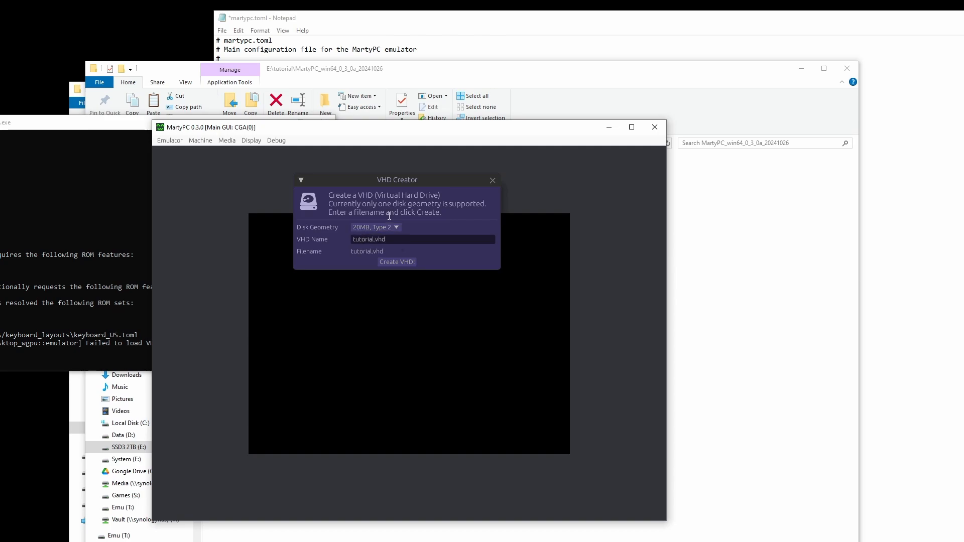
Create the VHD and check for tutorial.vhd in MartyPC's media\hdds folder.
click(400, 261)
click(384, 83)
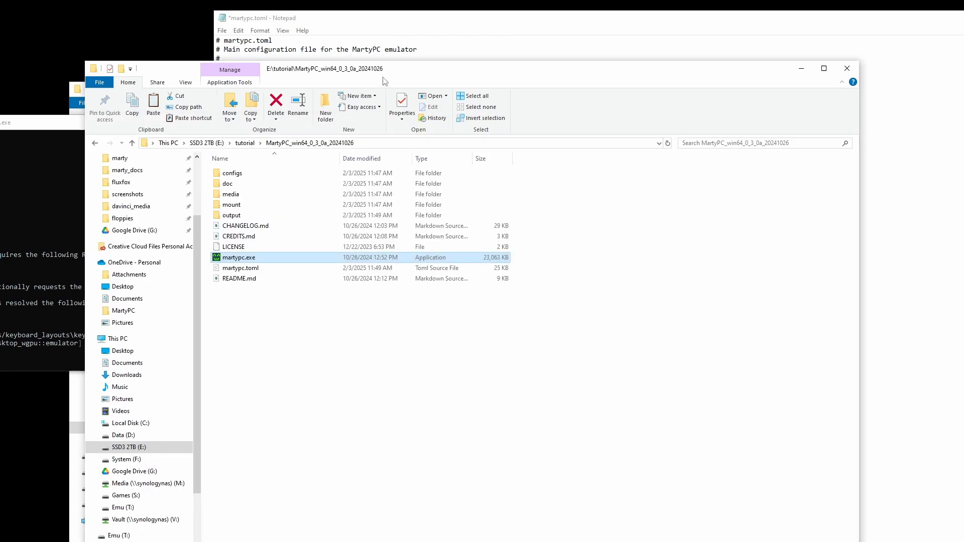
double_click(237, 196)
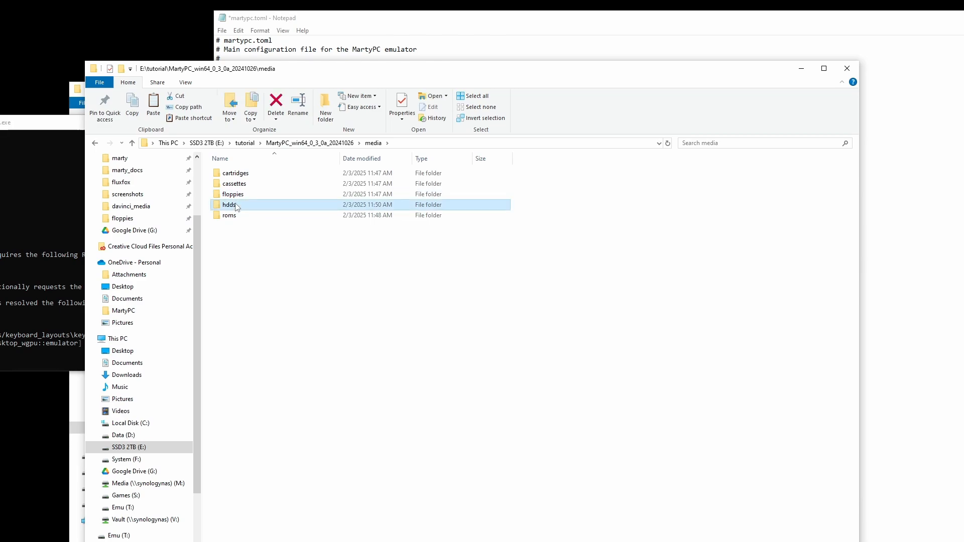
double_click(246, 204)
click(245, 185)
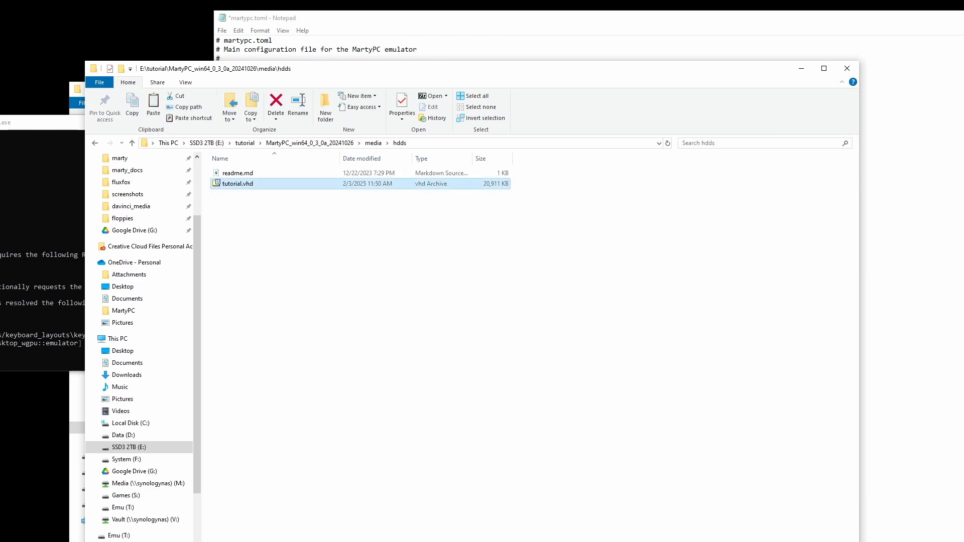
Return to MartyPC, close the VHD Creator, and load tutorial.vhd into Hard Disk 0.
key(alt+Tab)
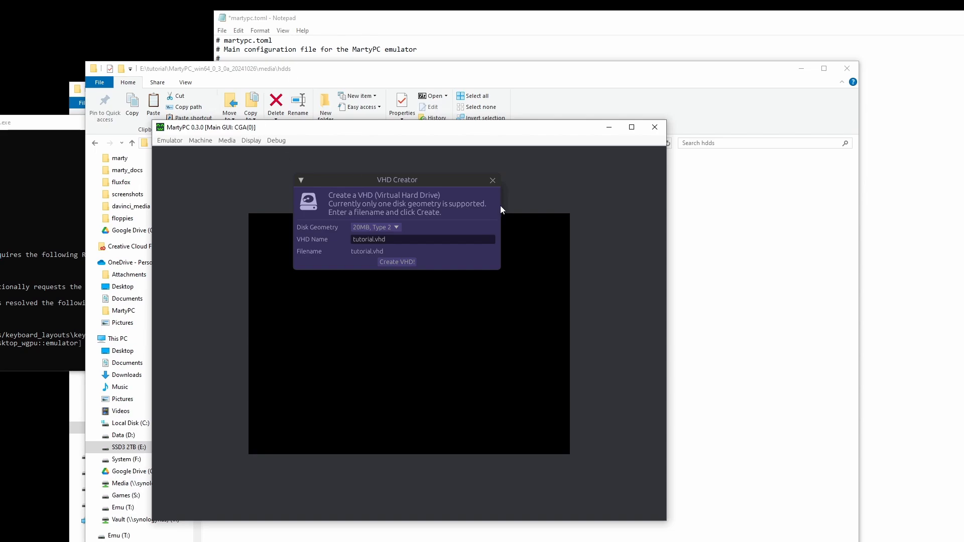
click(492, 180)
click(201, 141)
click(227, 140)
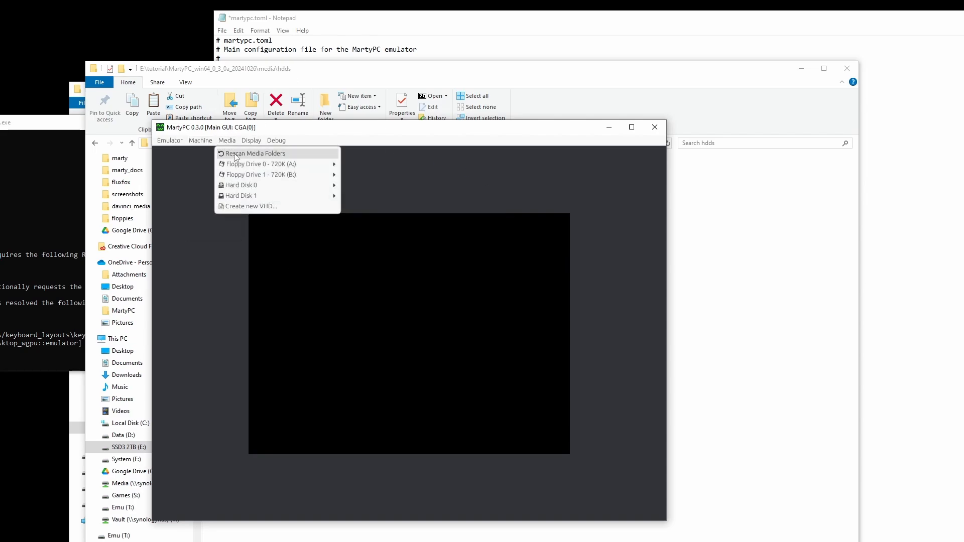
mouse_move(266, 186)
mouse_move(355, 187)
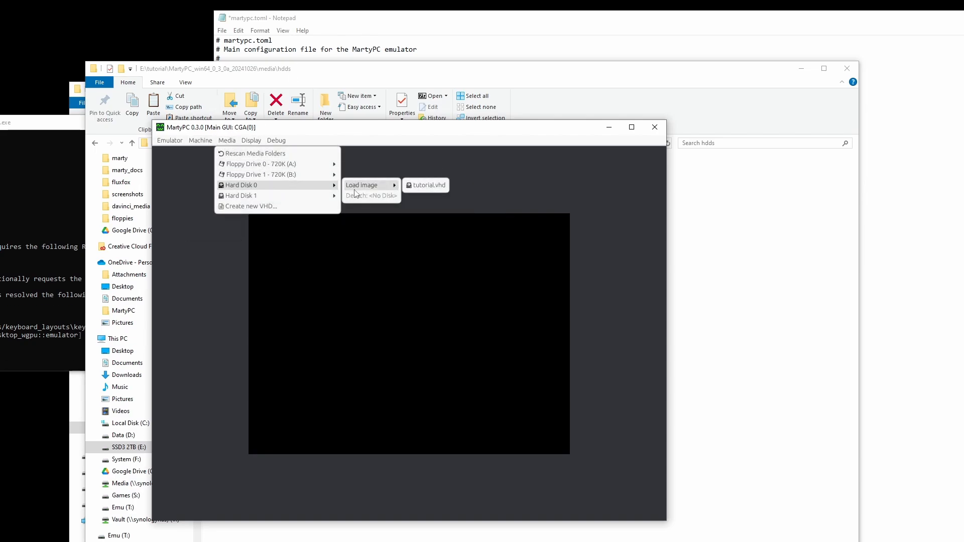
click(428, 185)
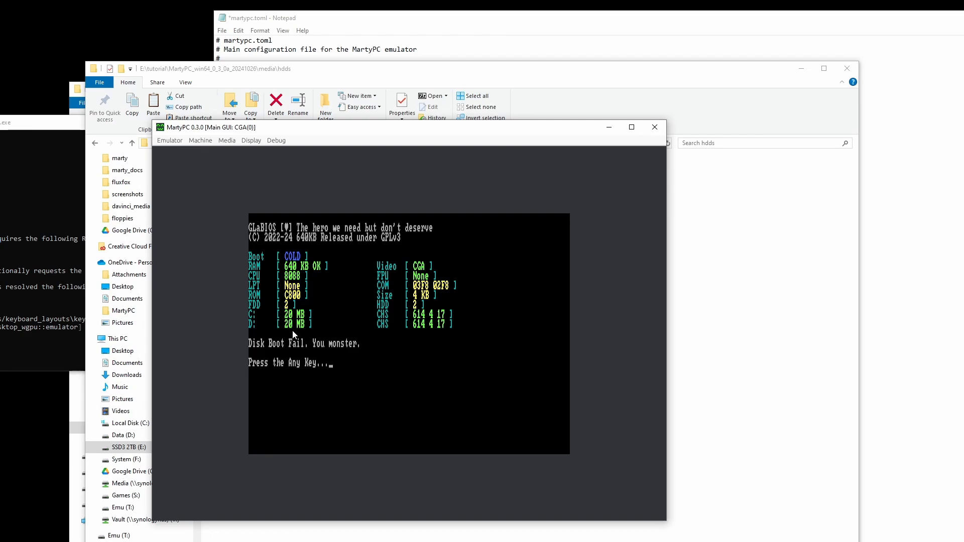
Load the FreeDOS 1.3 Disk 1 image into Floppy Drive 0 (A:) and soft-reboot the machine from it.
click(227, 141)
mouse_move(241, 164)
mouse_move(350, 166)
mouse_move(462, 174)
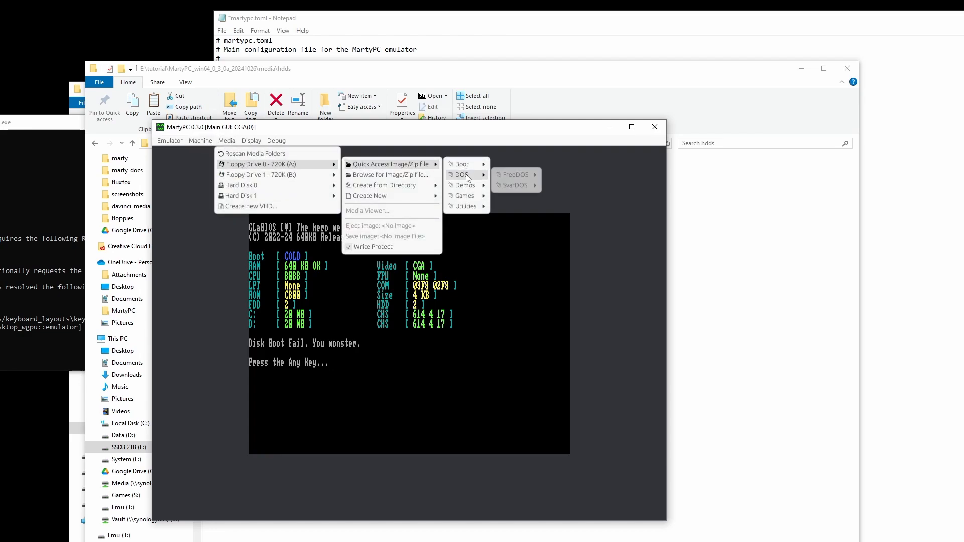
mouse_move(516, 175)
click(580, 174)
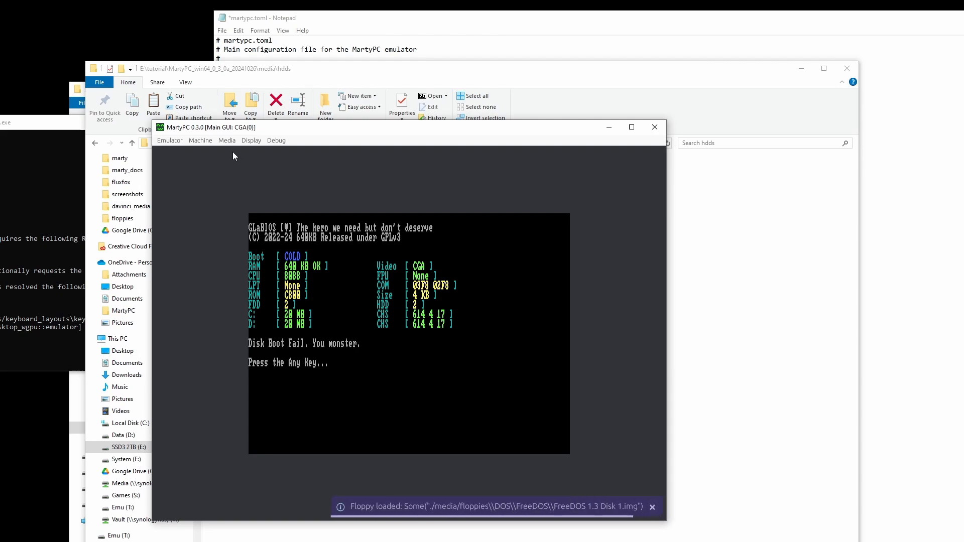
click(200, 141)
click(216, 220)
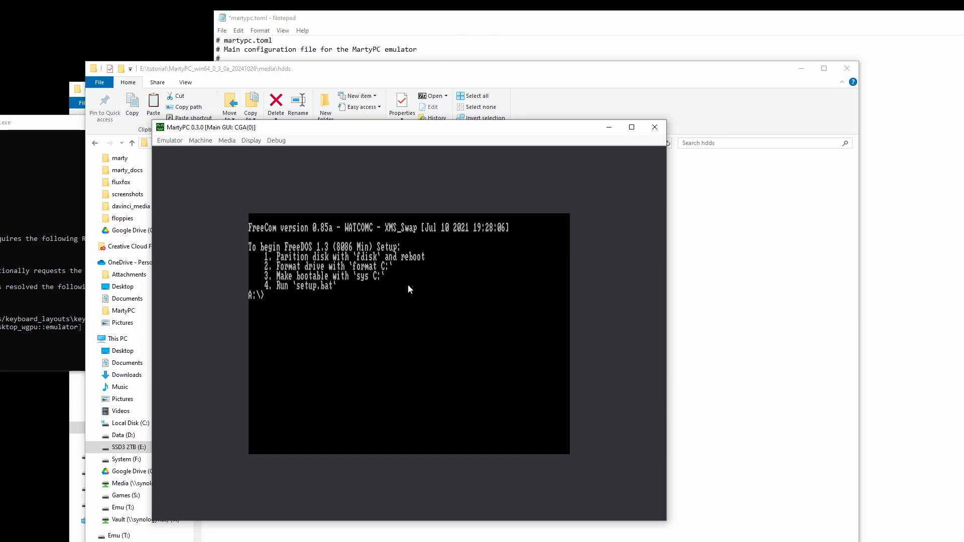
Run fdisk without large disk (FAT32) support and create an active primary DOS partition of maximum size on fixed disk 1.
text(fdisk)
key(Return)
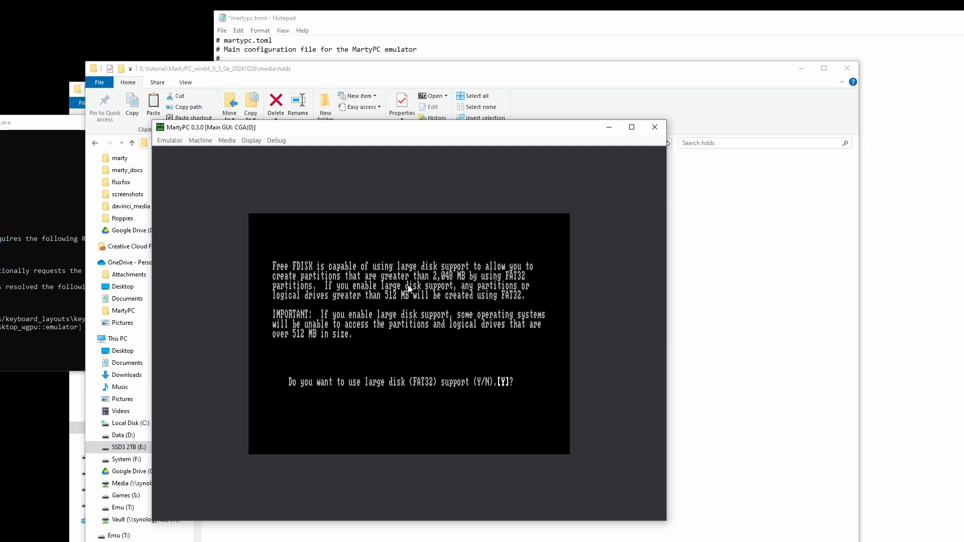
text(n)
key(Return)
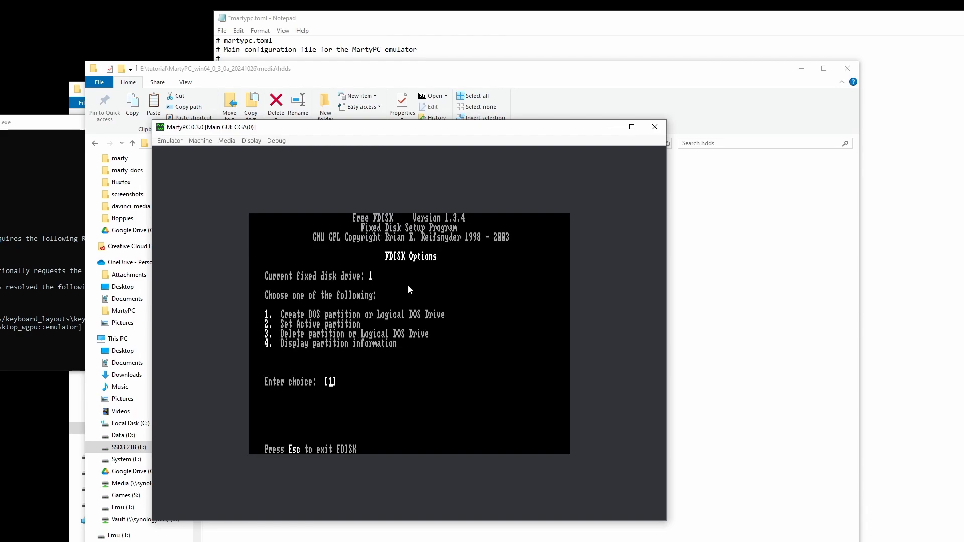
key(Return)
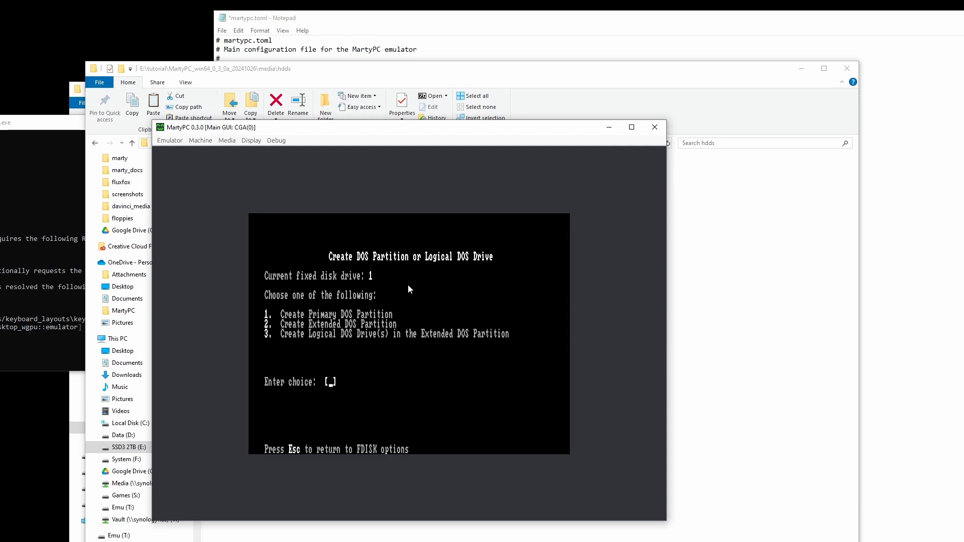
key(Return)
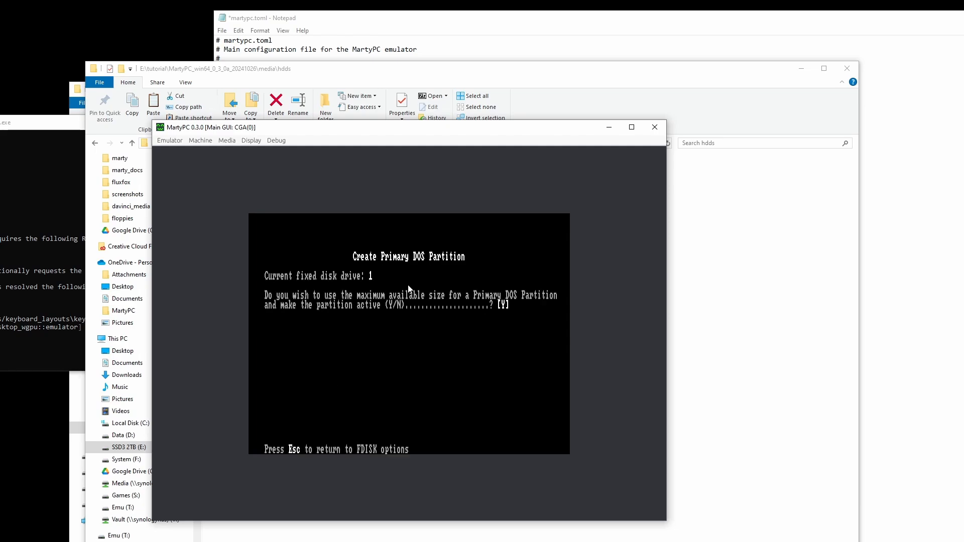
key(Return)
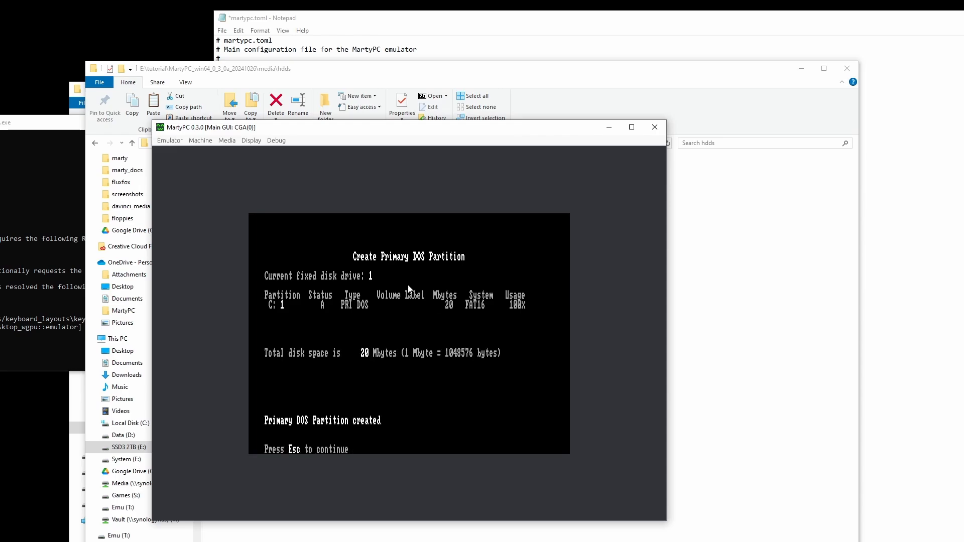
Exit FDISK to the DOS prompt and reboot the emulated machine.
key(Escape)
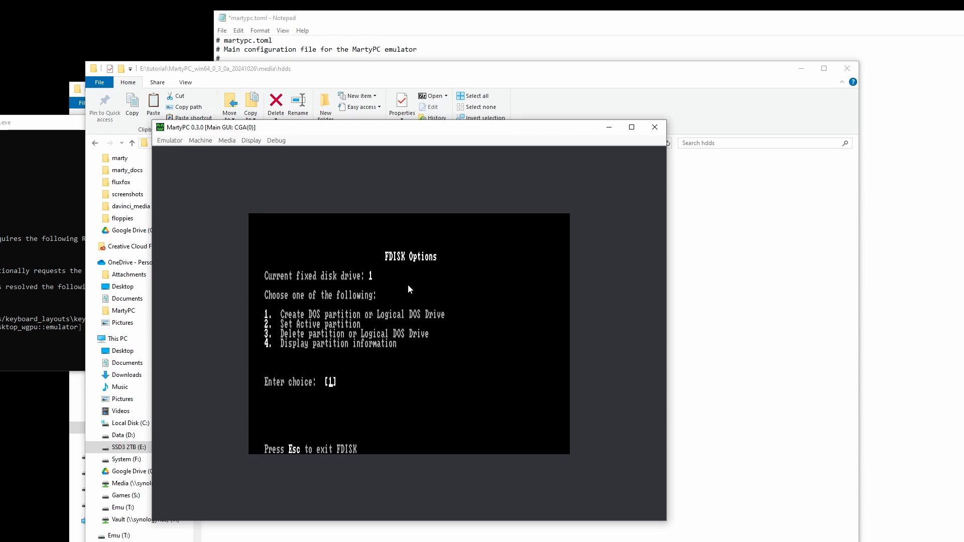
key(Escape)
key(Escape)
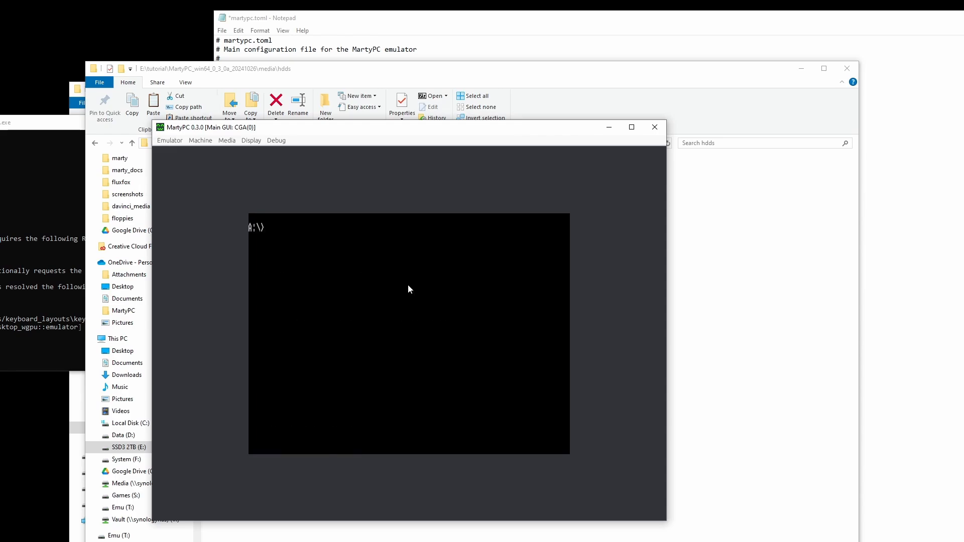
click(201, 141)
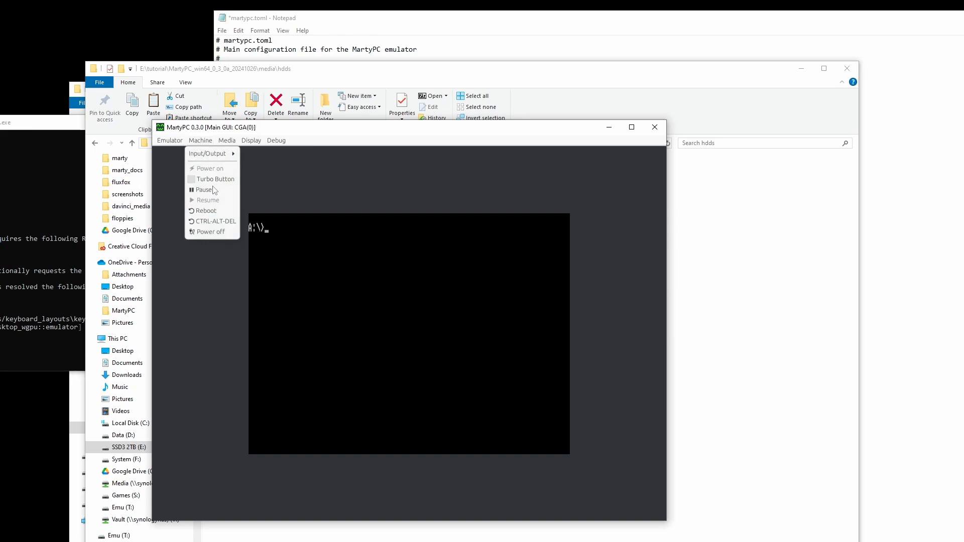
click(215, 211)
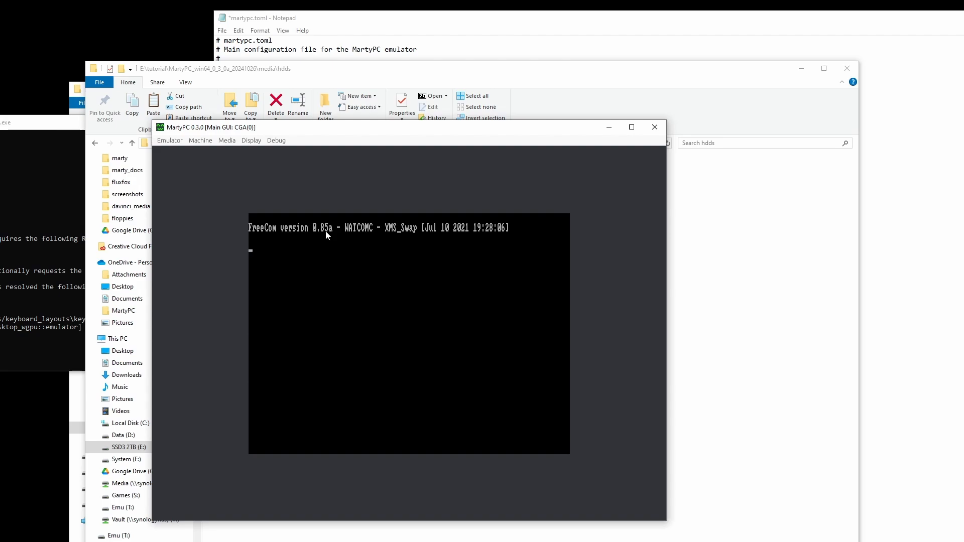
Format the hard disk with format c:, confirm with YES, and set the volume label to MARTY.
text(format)
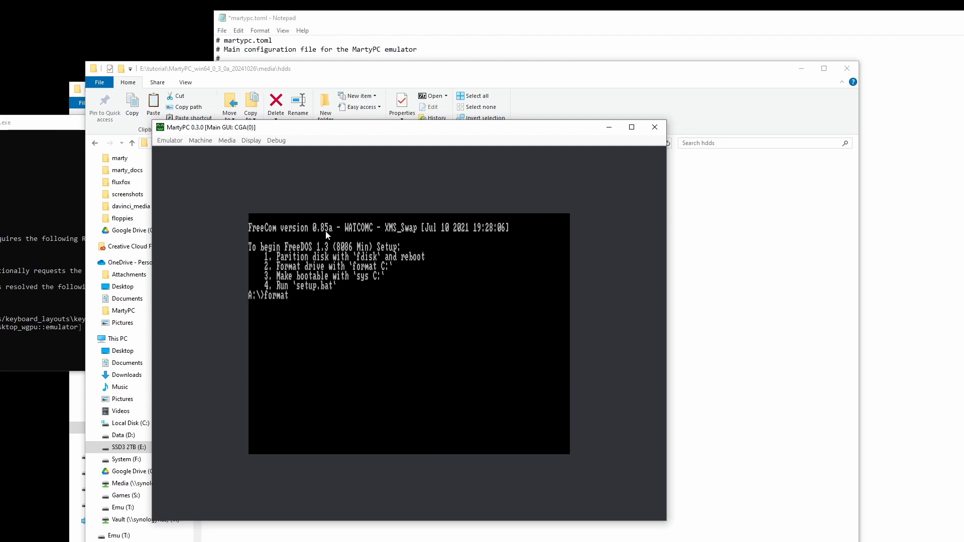
text( c:)
key(Return)
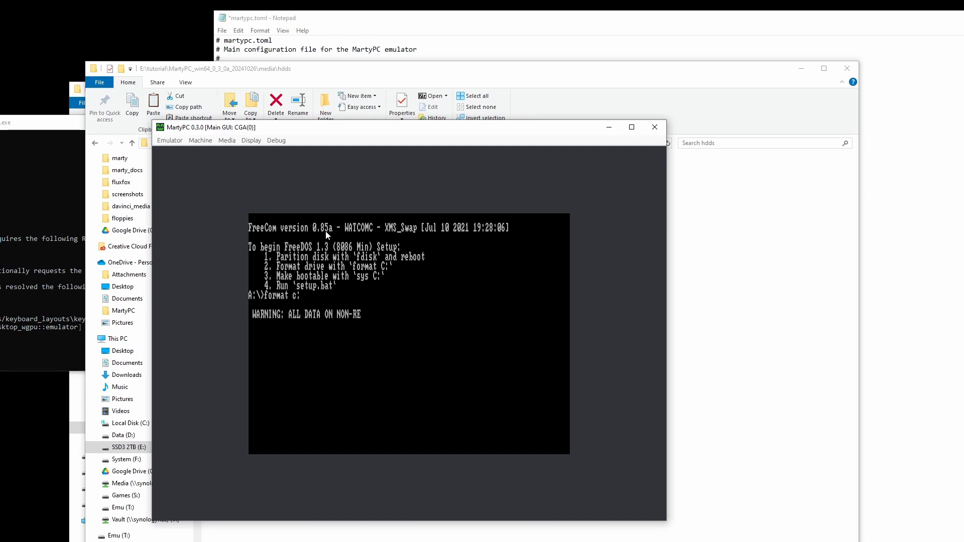
text(YES/NO)? YES)
key(Return)
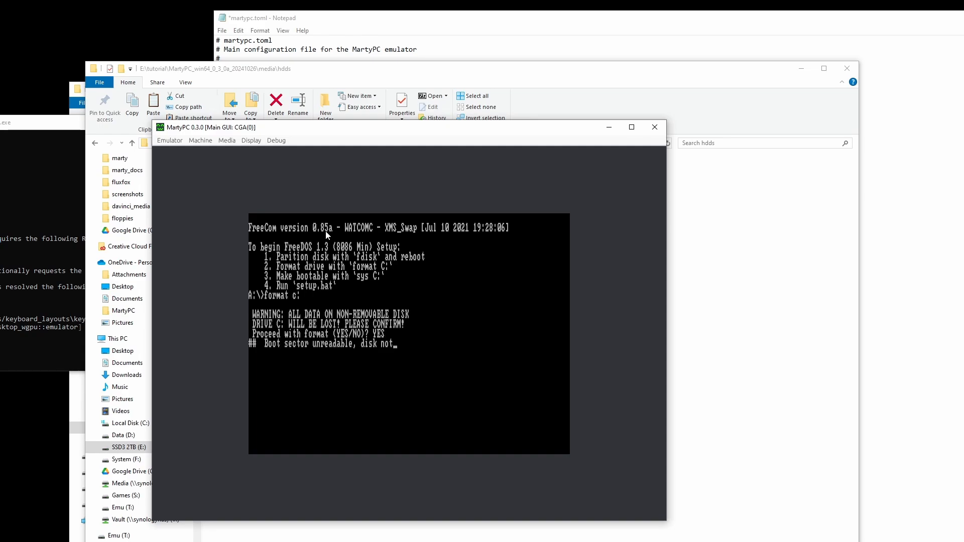
text(MARTY)
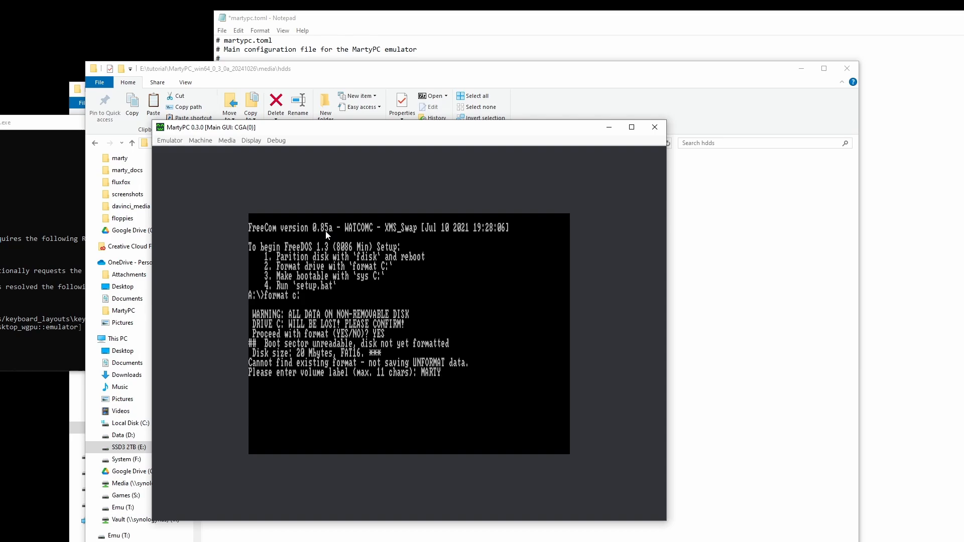
key(Return)
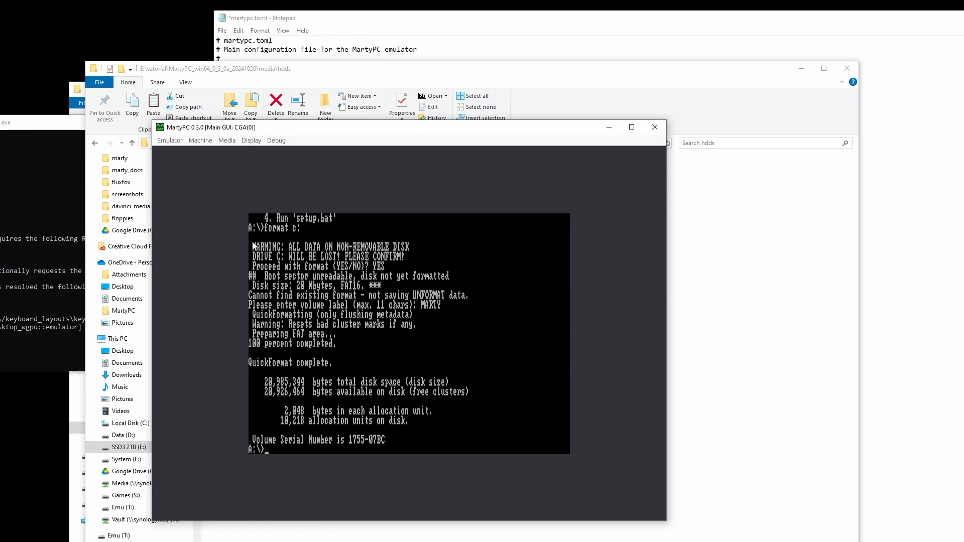
Make drive C: bootable with sys C: and list its files with dir c:.
text(sys C:)
key(Return)
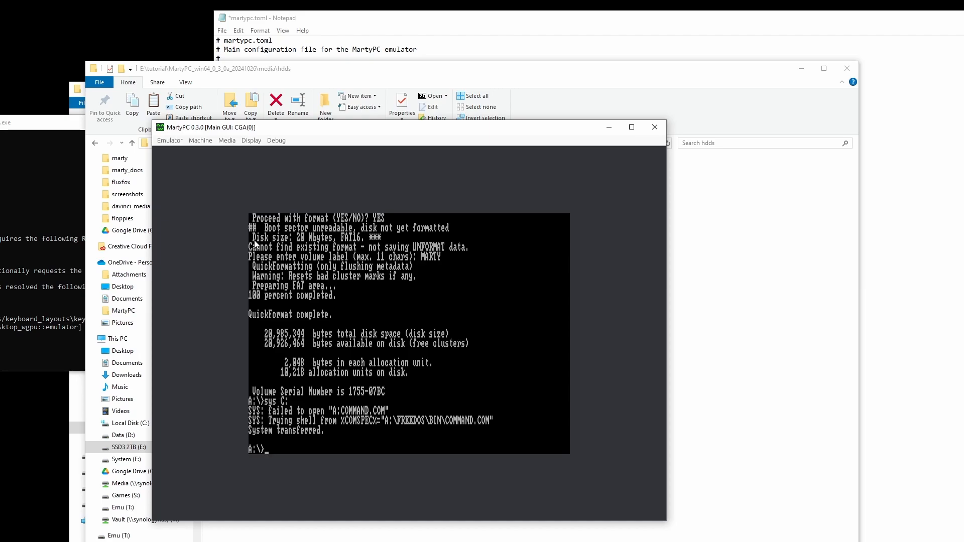
text(dir c:)
key(Return)
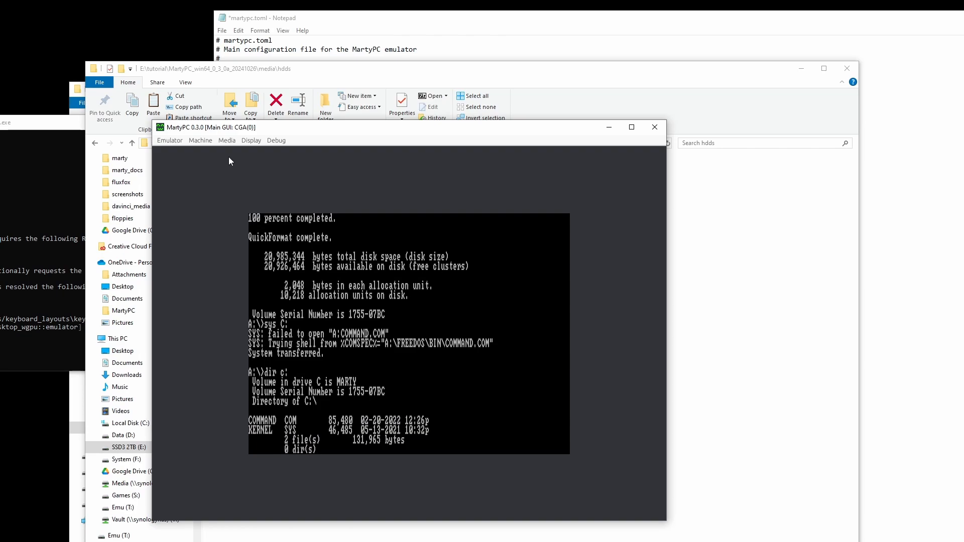
Eject the FreeDOS 1.3 Disk 1.img image from floppy drive A: and reboot the emulated machine from the hard disk.
click(228, 142)
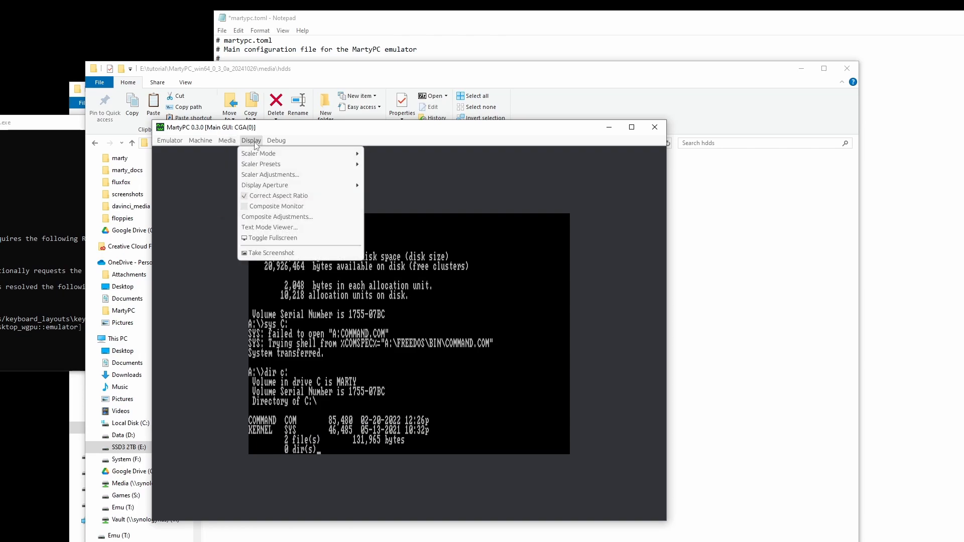
mouse_move(243, 168)
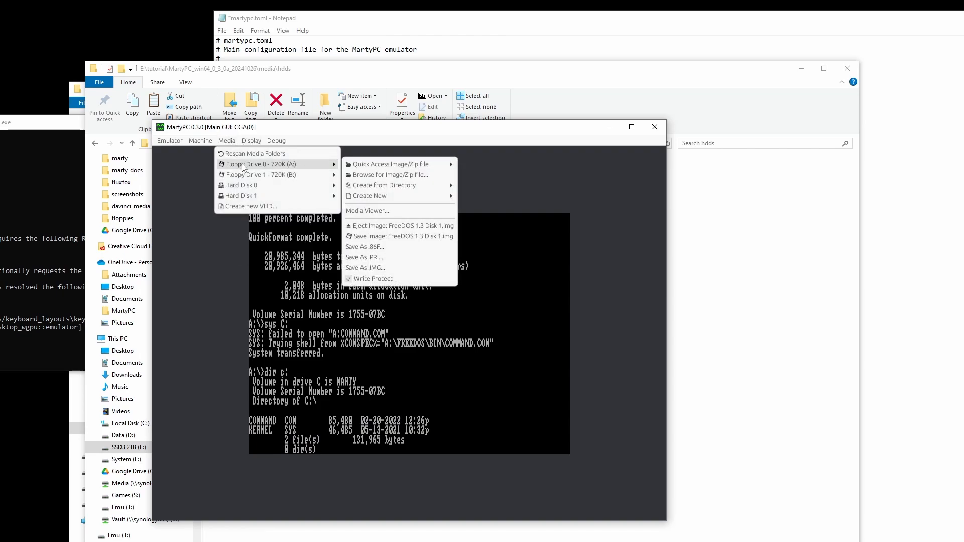
click(398, 227)
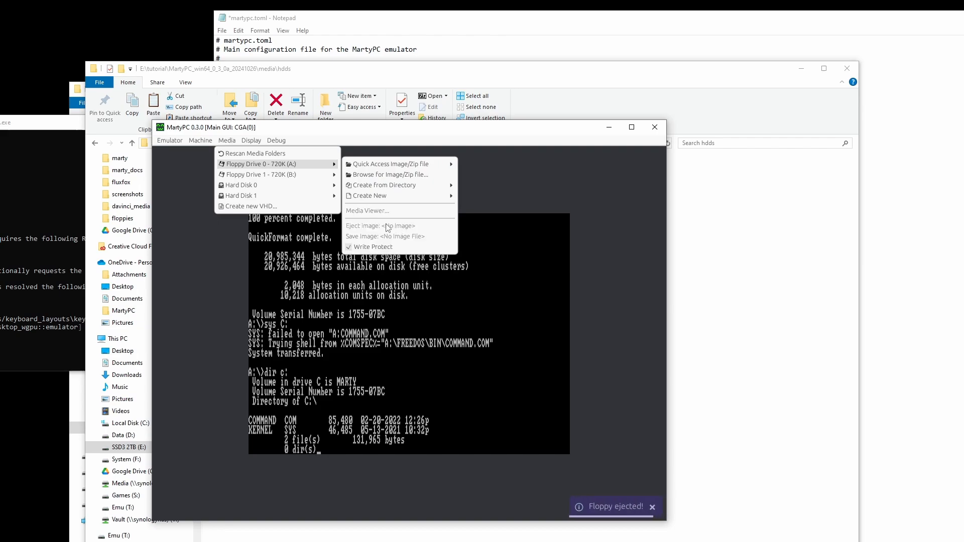
mouse_move(205, 145)
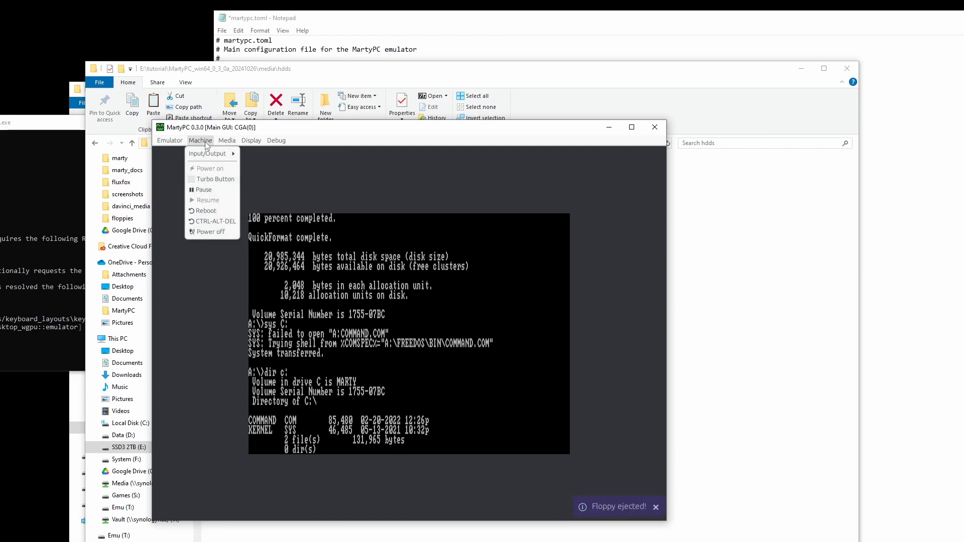
click(215, 211)
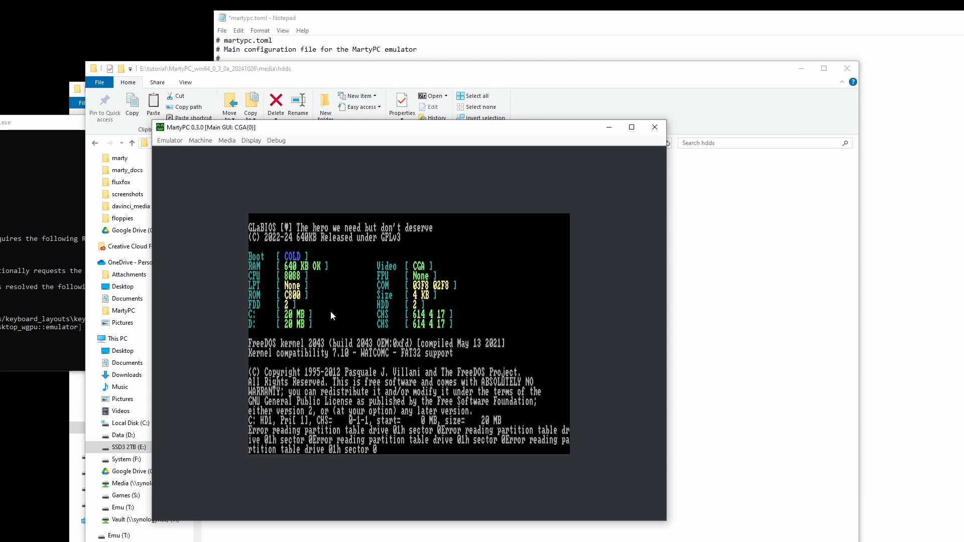
Accept the default date and time at startup and list the files on drive C: with dir.
key(Return)
key(Return)
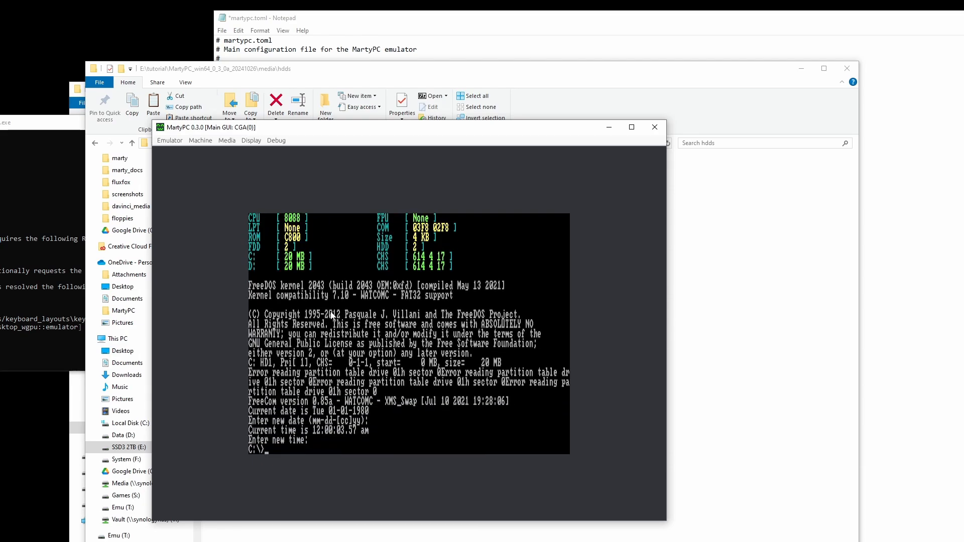
text(dir)
key(Return)
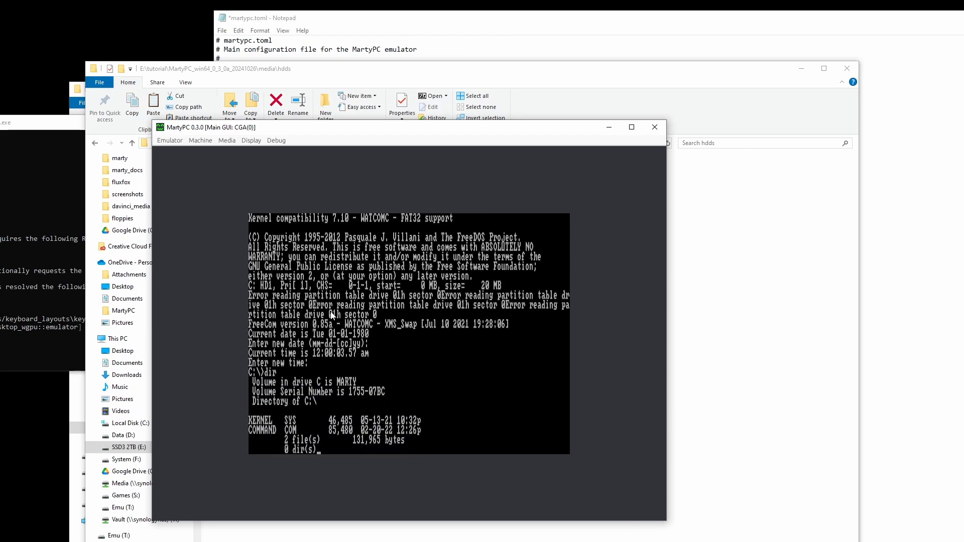